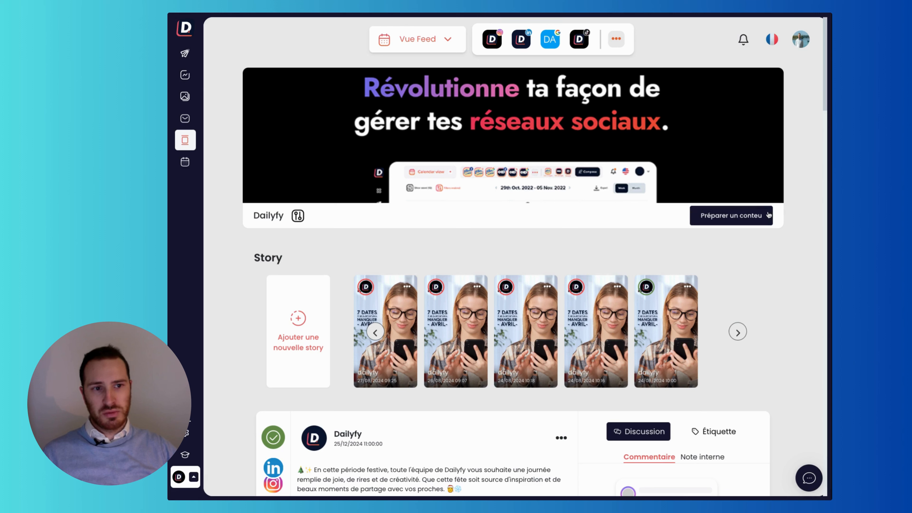
Open the content creation page and look at its available post labels and preview pane
mouse_move(197, 57)
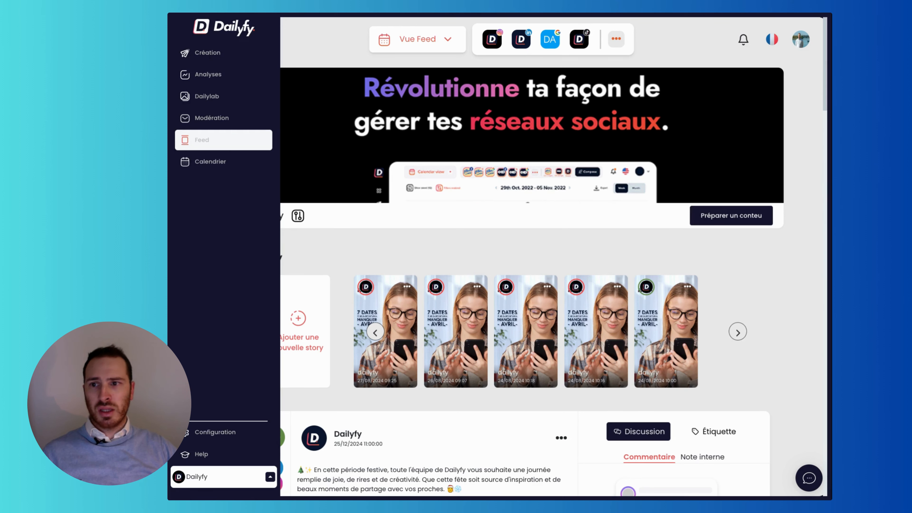
click(216, 53)
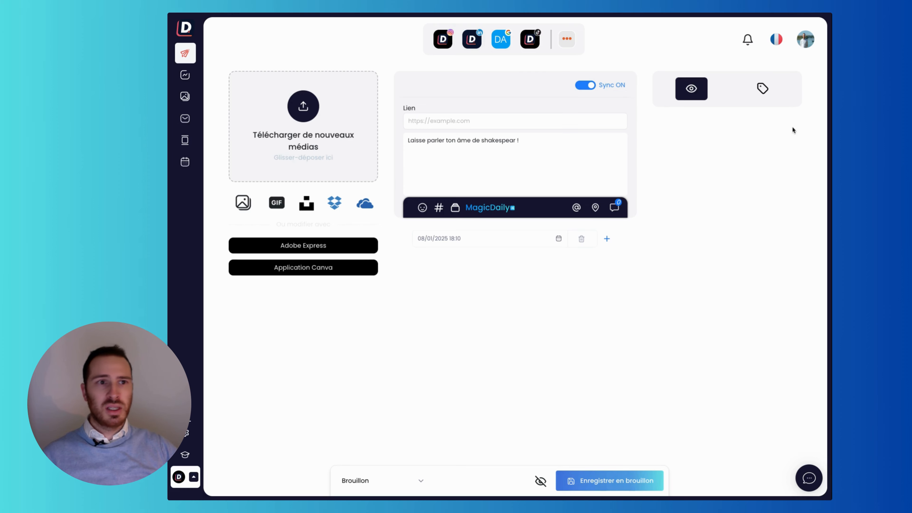
click(762, 89)
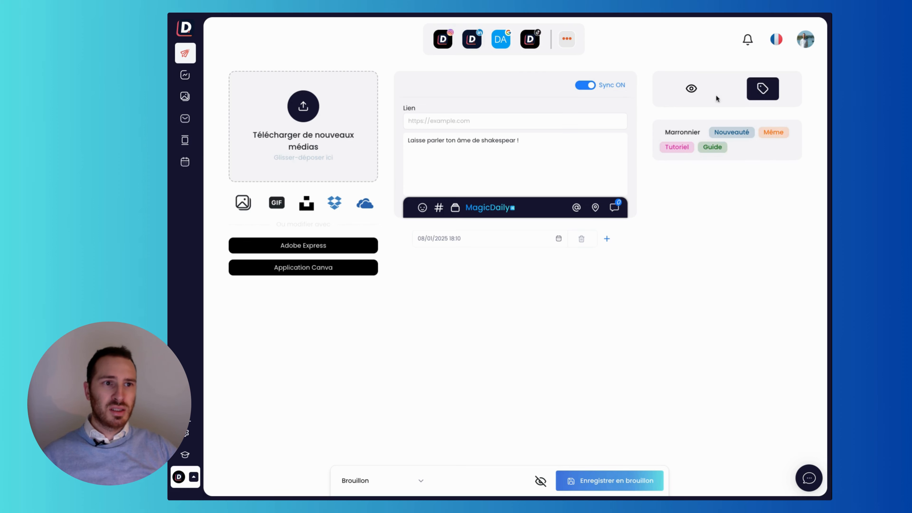
click(694, 94)
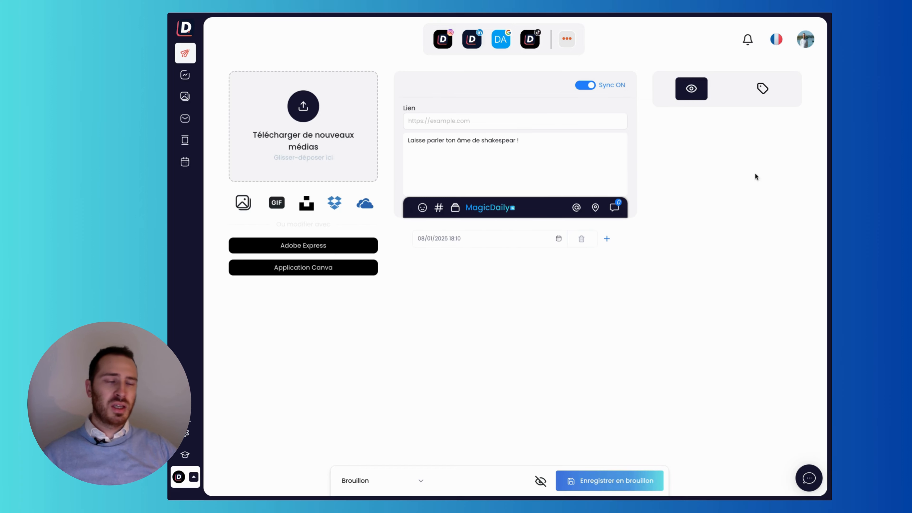
click(765, 93)
click(686, 100)
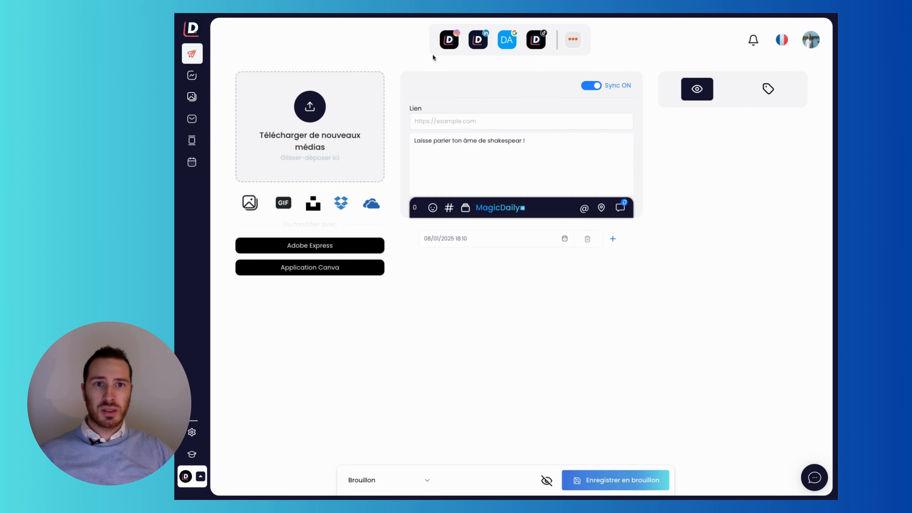
Select the Dailyfy Facebook page, LinkedIn page and Instagram profile as publishing targets for the post
click(565, 41)
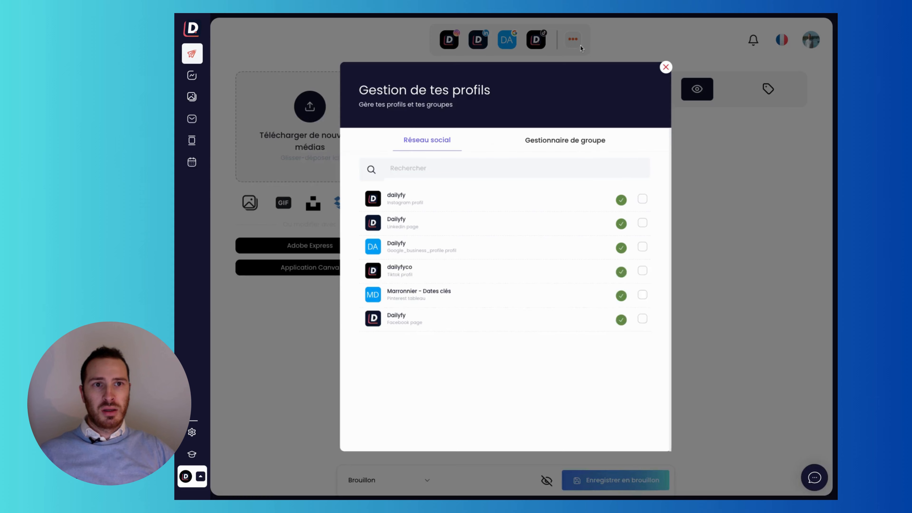
click(643, 319)
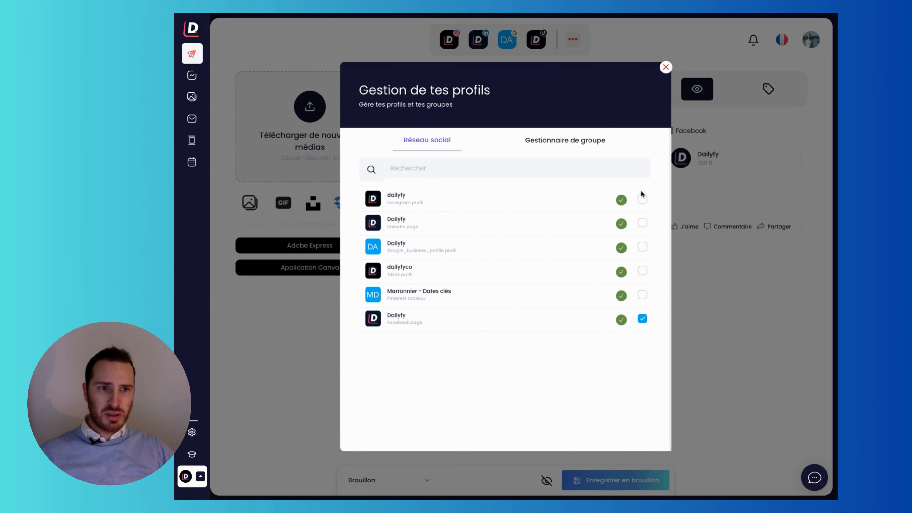
click(643, 223)
click(643, 198)
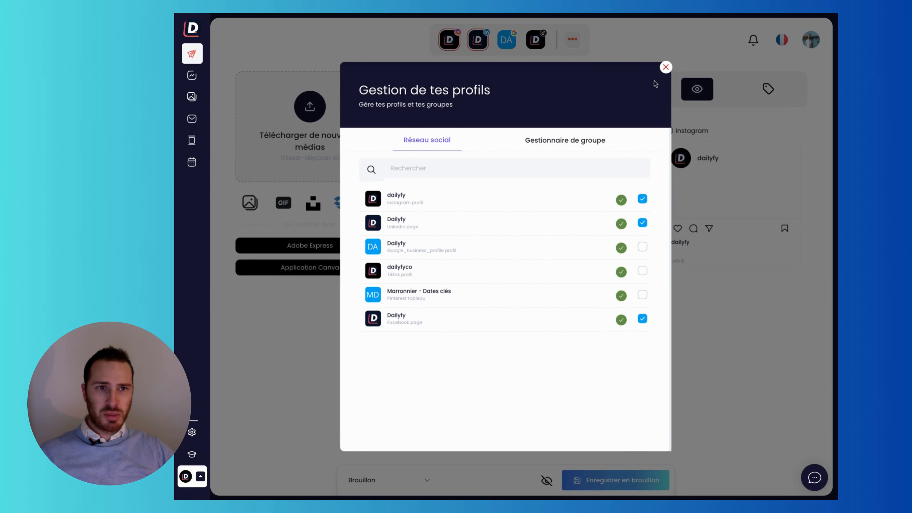
click(666, 67)
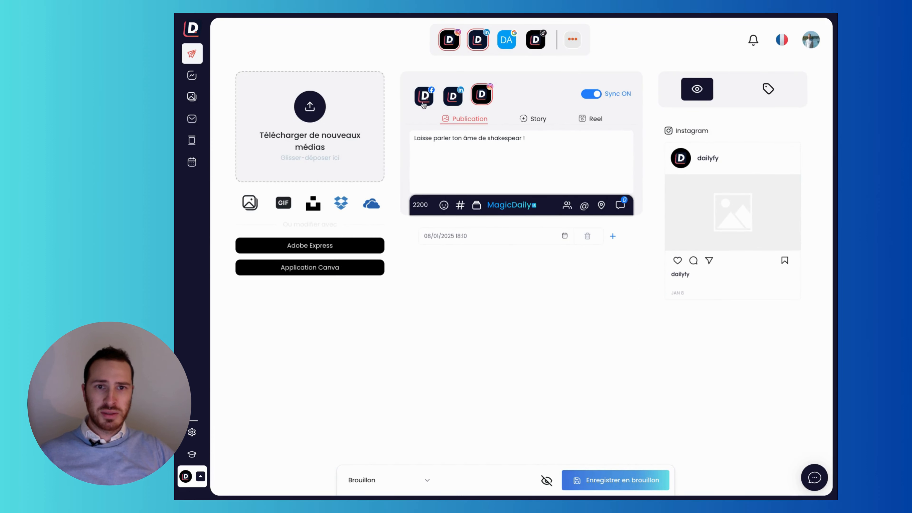
Compare the post formats, text field and character limit offered for Facebook, LinkedIn and Instagram
click(430, 99)
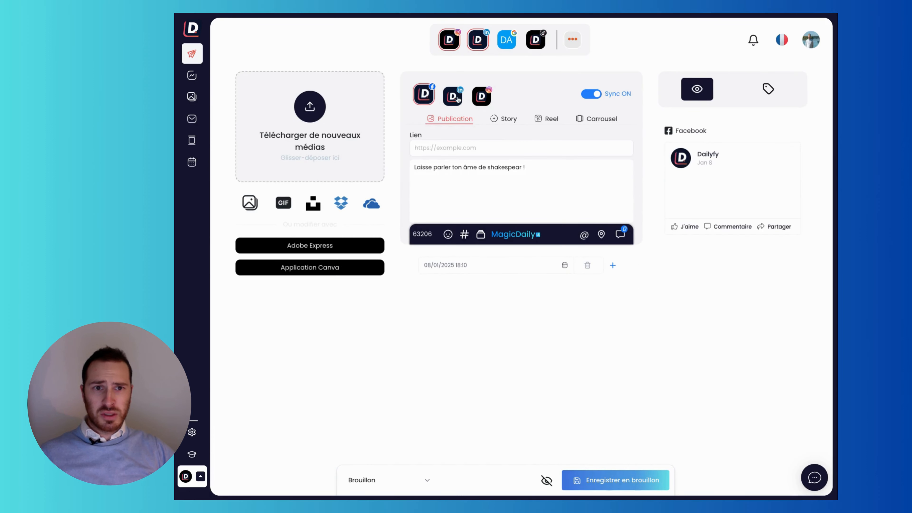
click(455, 98)
click(474, 96)
click(431, 98)
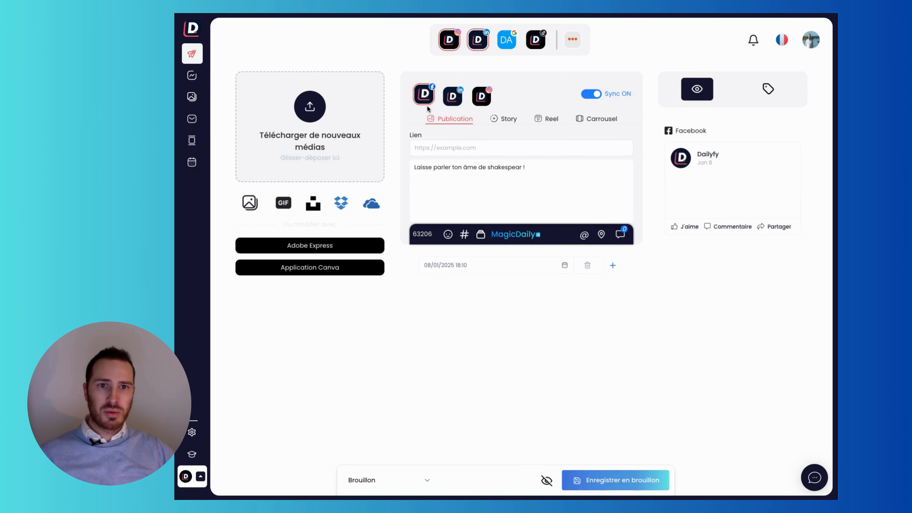
click(454, 173)
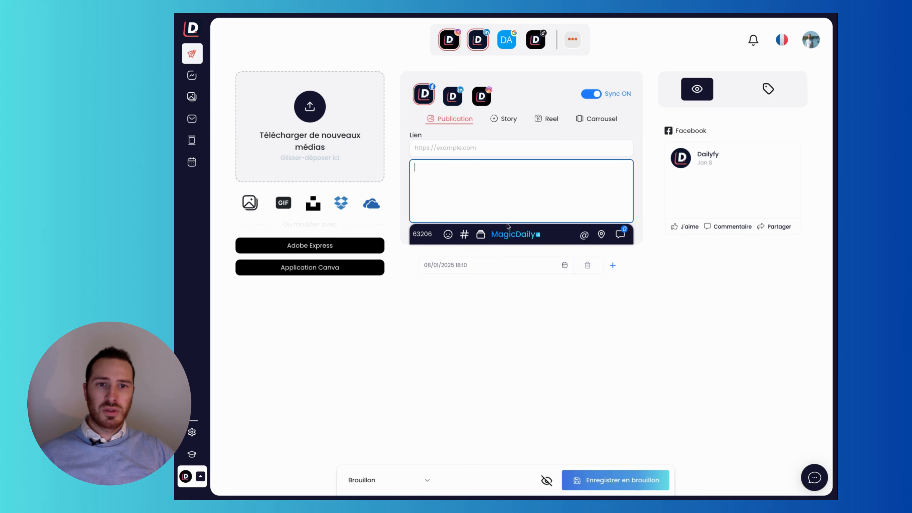
click(456, 102)
click(482, 96)
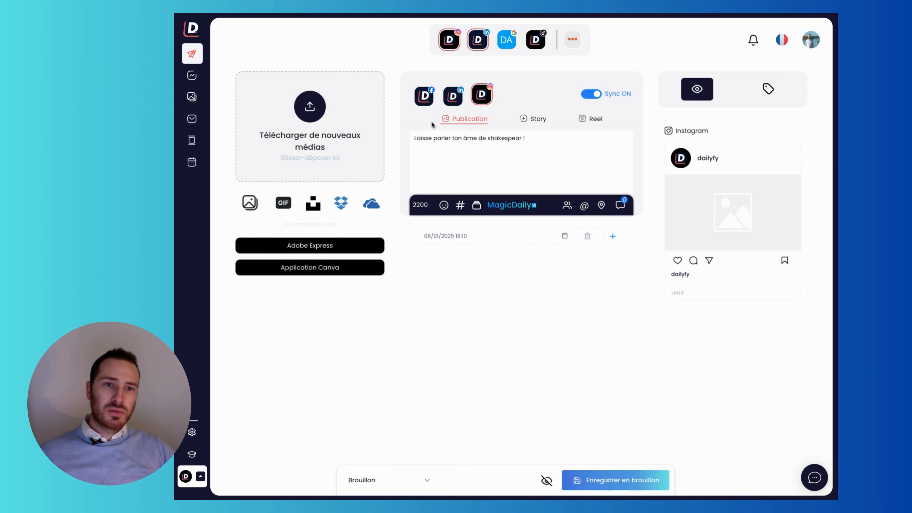
click(424, 95)
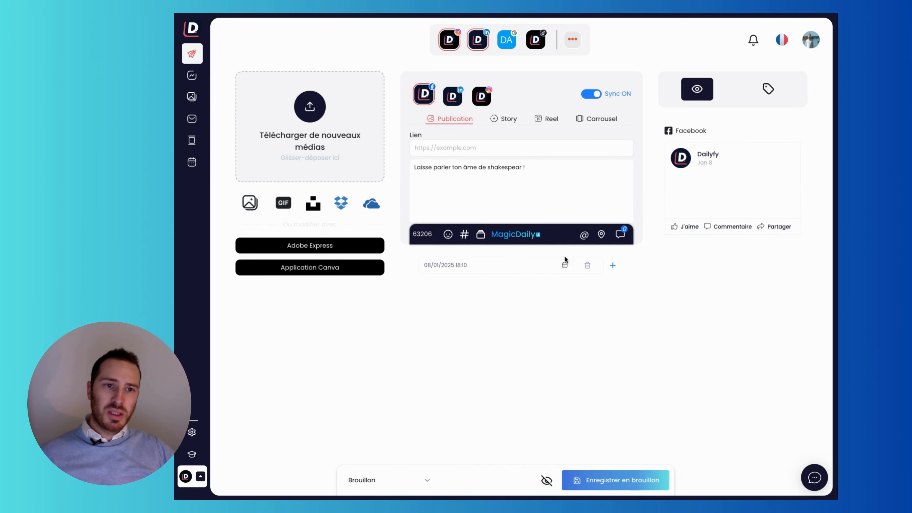
click(435, 175)
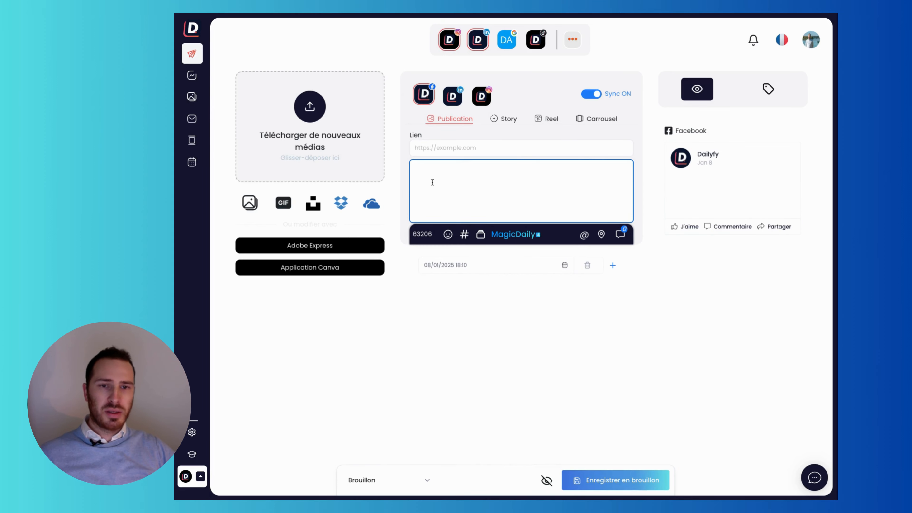
click(461, 99)
click(481, 99)
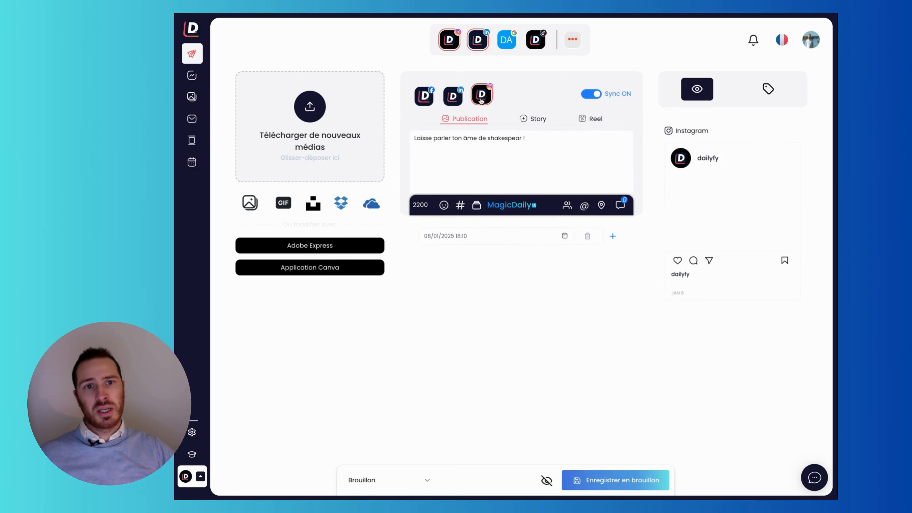
click(428, 102)
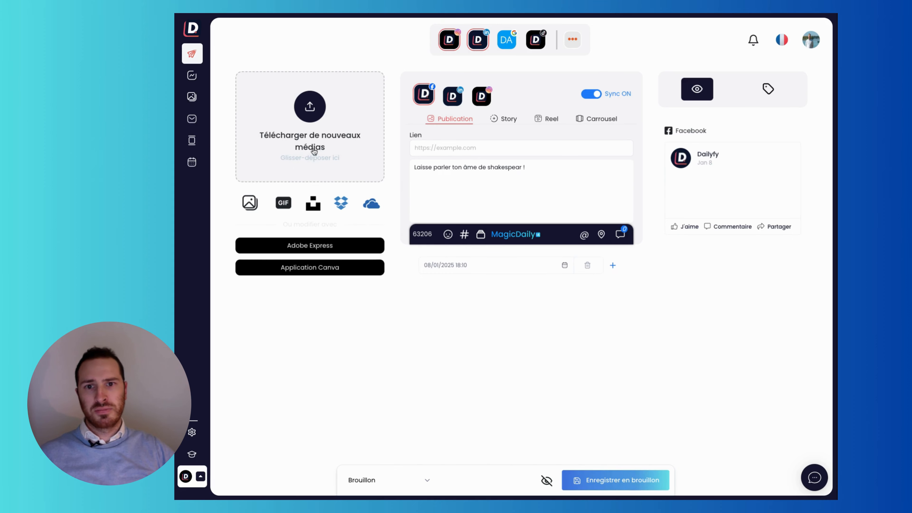
Browse the media sources available for the post: the Dailylab library, Giphy GIFs and Unsplash images
click(249, 206)
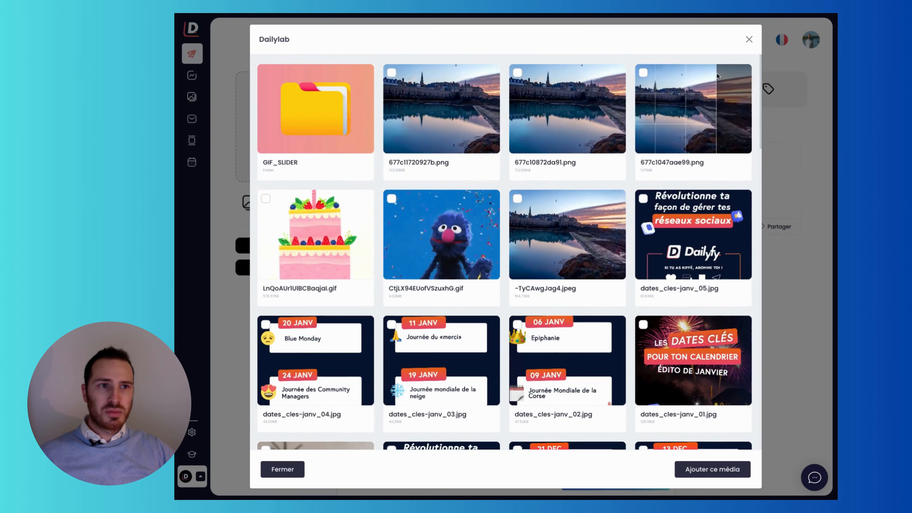
click(749, 40)
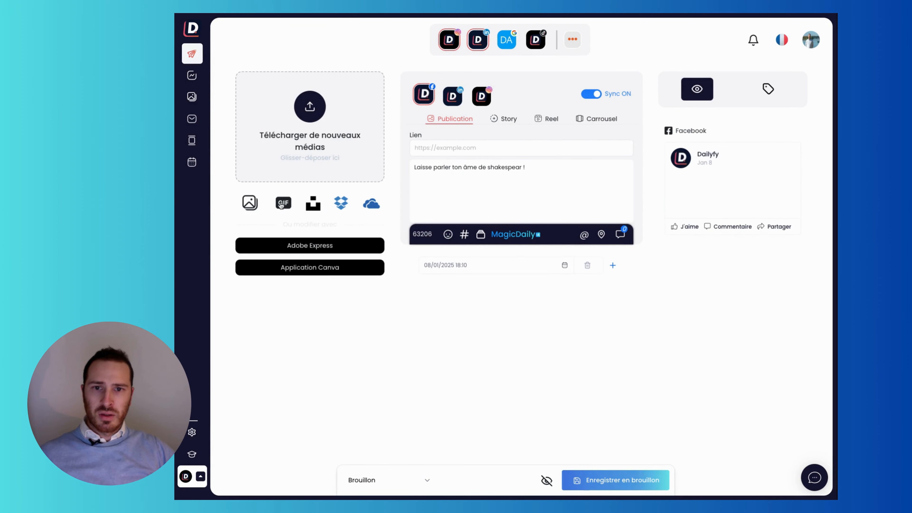
click(282, 204)
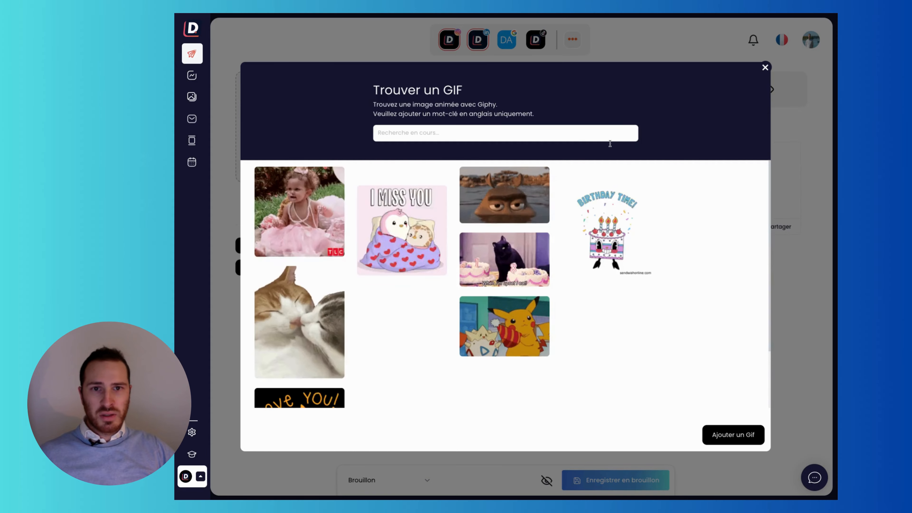
click(605, 134)
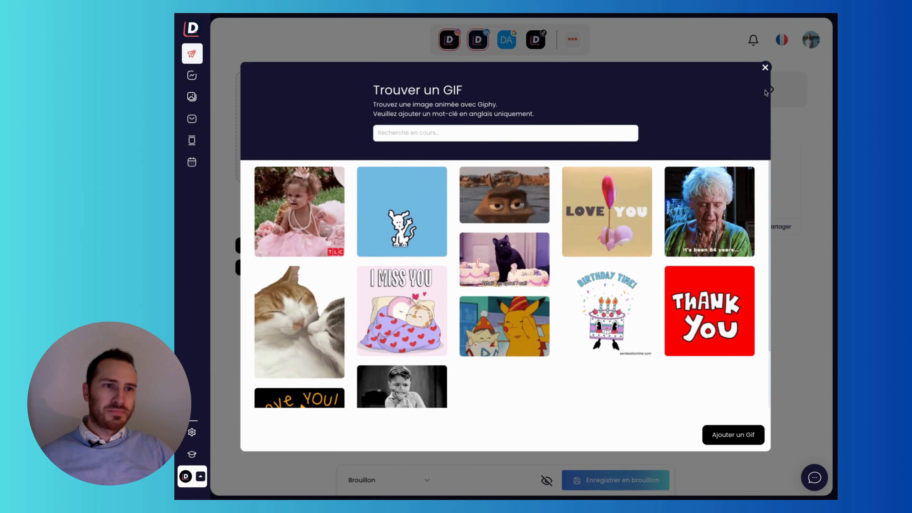
click(765, 67)
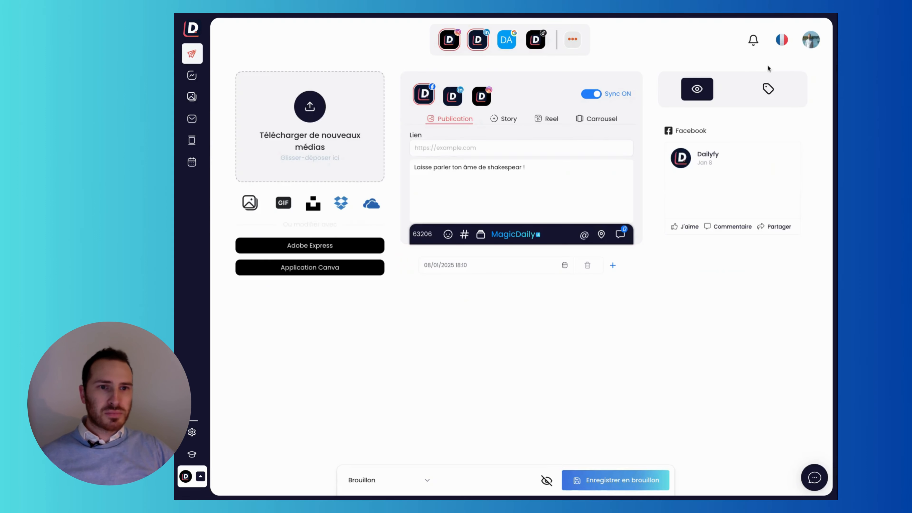
click(315, 205)
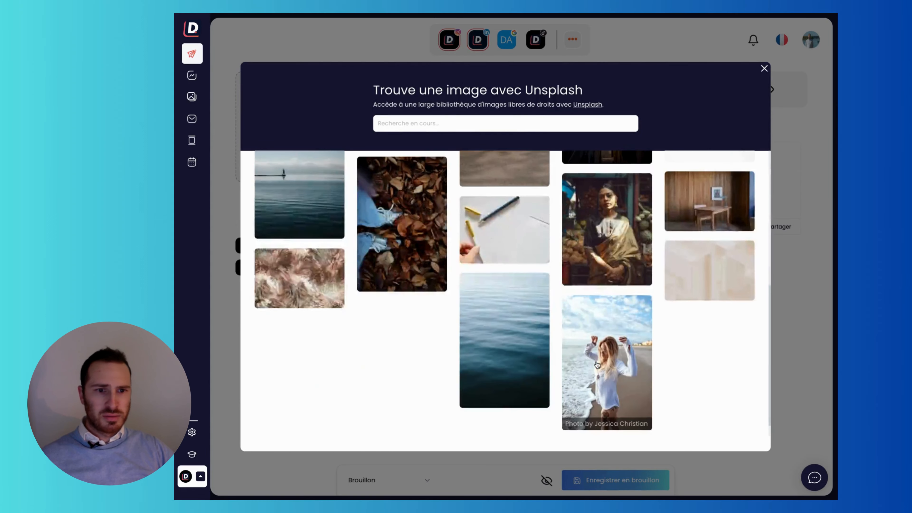
click(779, 67)
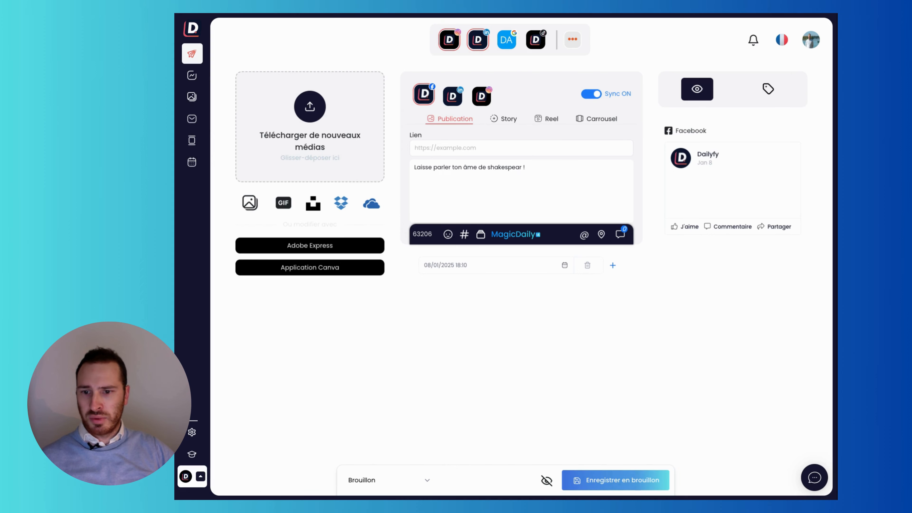
Add the five January key-dates images and order them: cover, 06 Janv, 11 Janv, 20 Janv, closing Dailyfy slide
drag(176, 266, 251, 266)
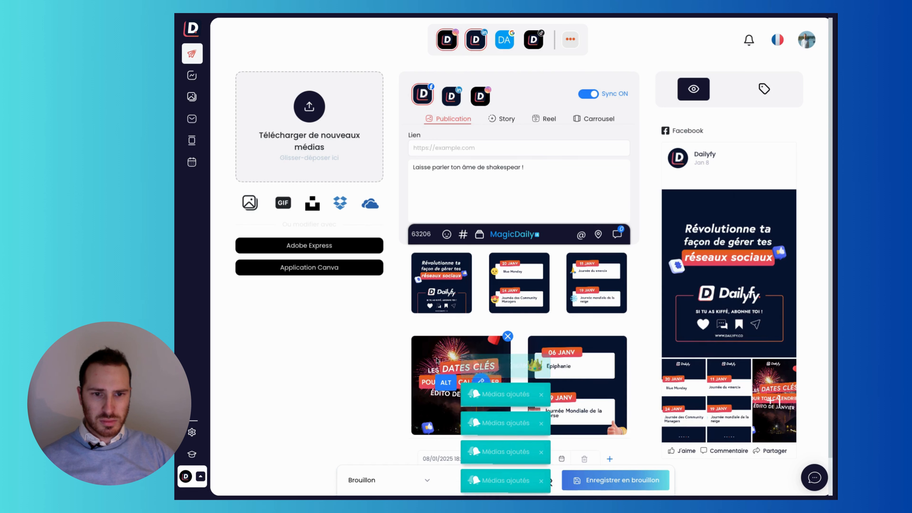
drag(437, 361, 442, 294)
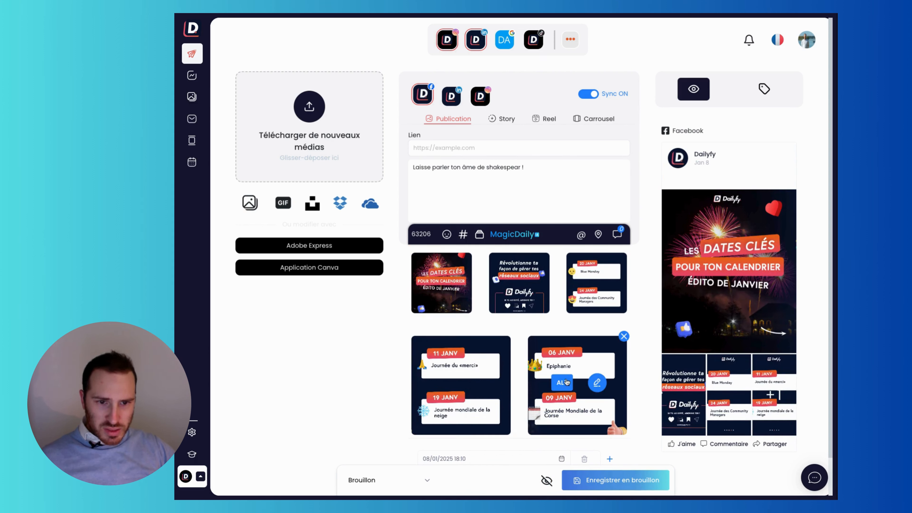
drag(566, 381, 519, 291)
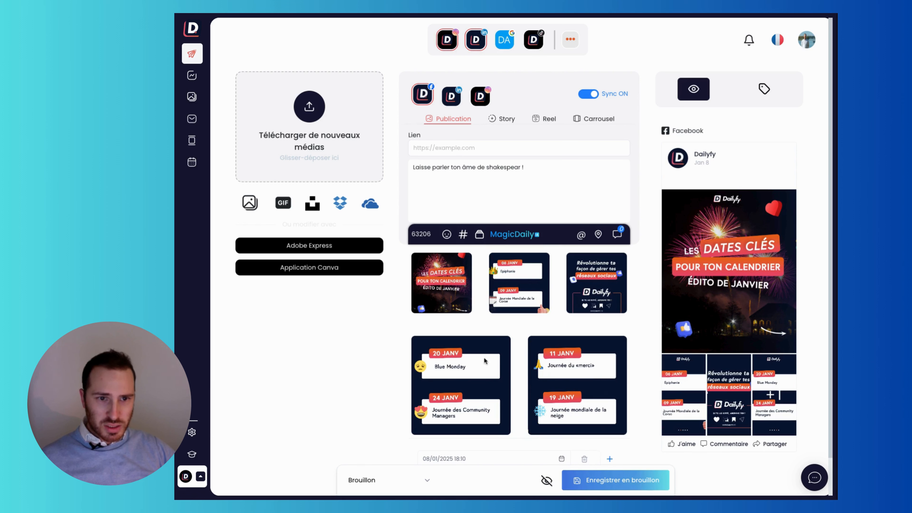
drag(599, 366, 461, 359)
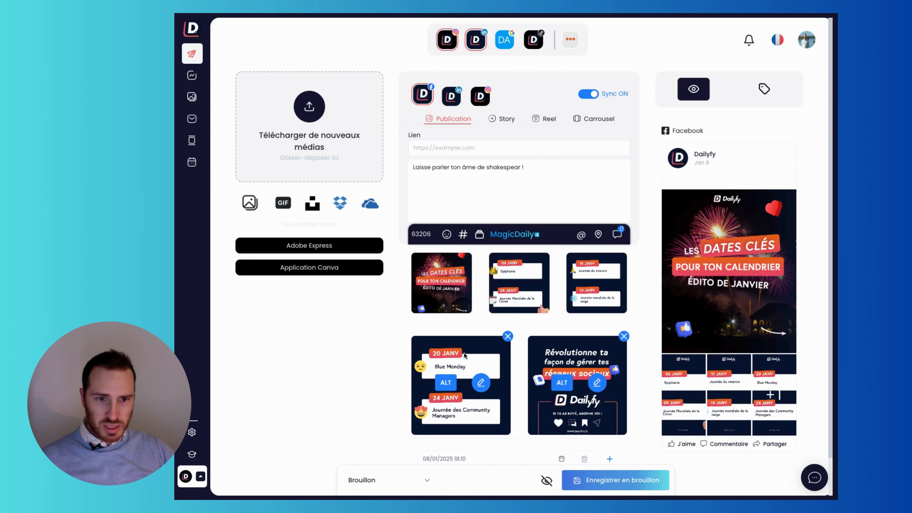
Preview the post with its images for LinkedIn, Instagram and Facebook
click(453, 95)
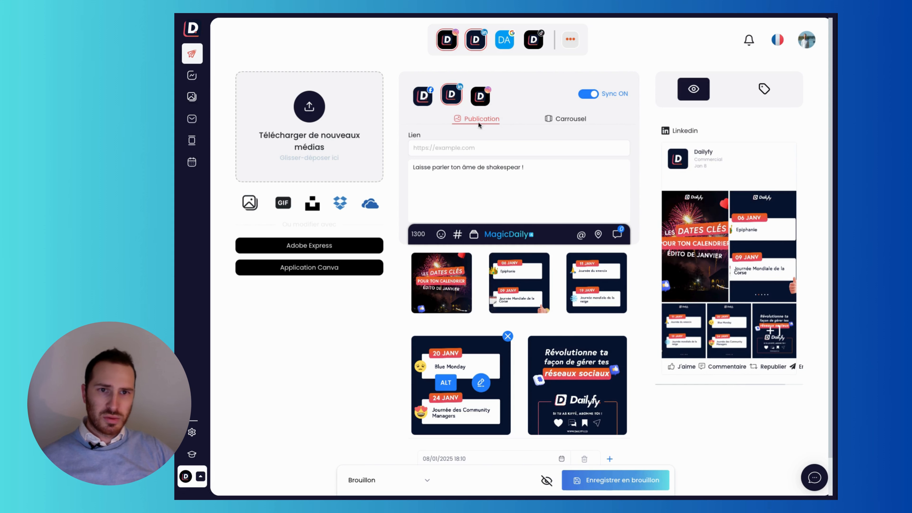
click(482, 92)
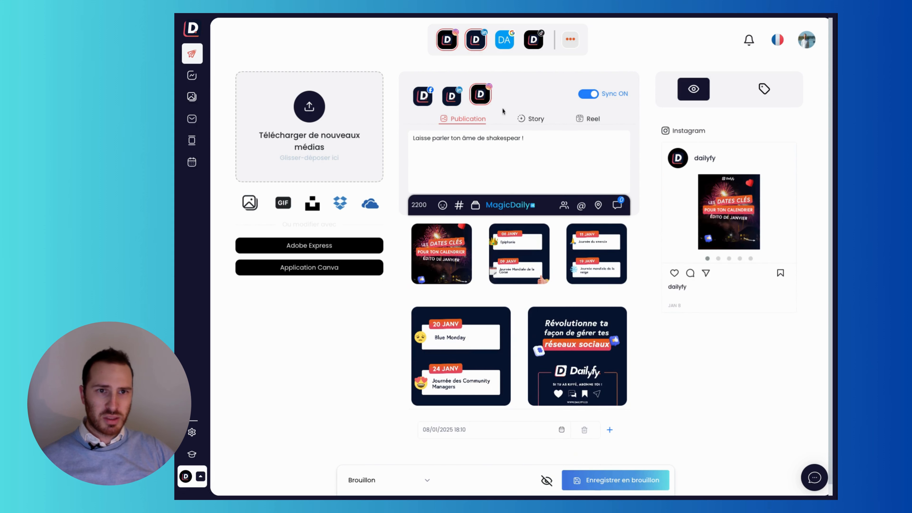
click(431, 100)
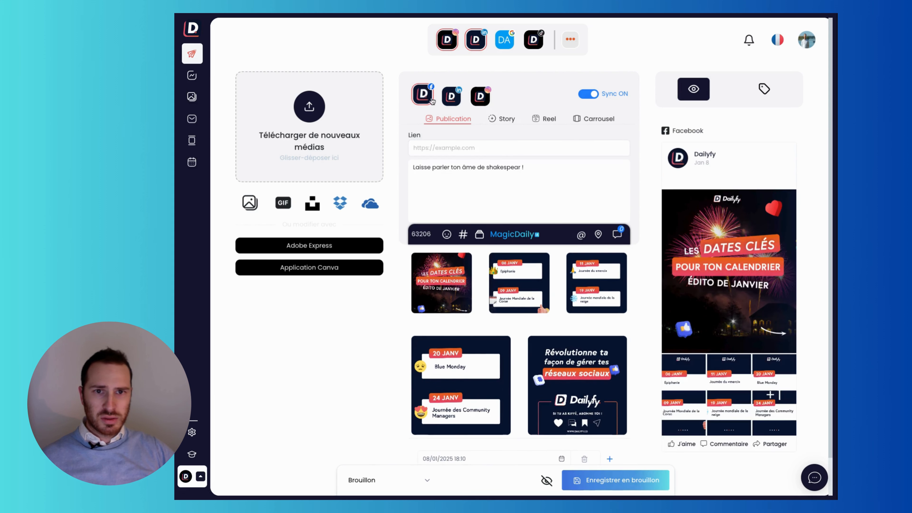
Set the post format to Carrousel for Facebook and LinkedIn, and check the Instagram version
click(595, 122)
click(458, 101)
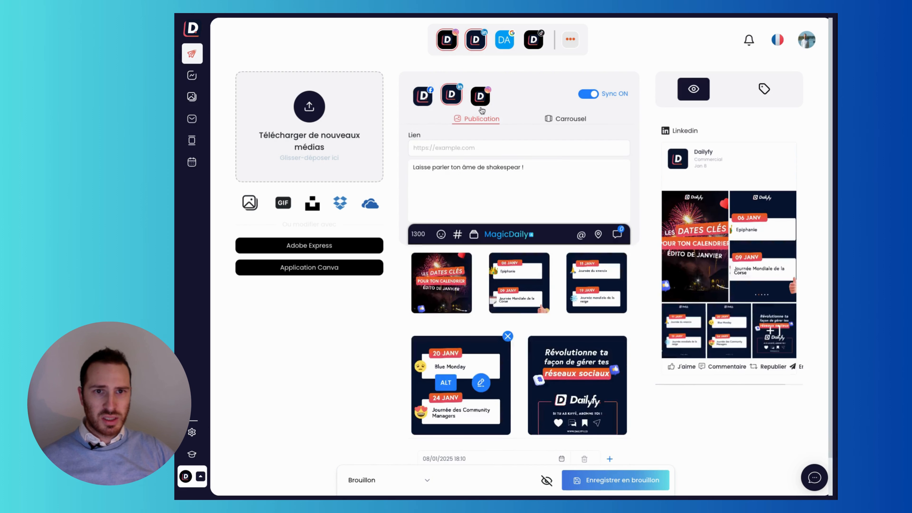
click(565, 122)
click(480, 97)
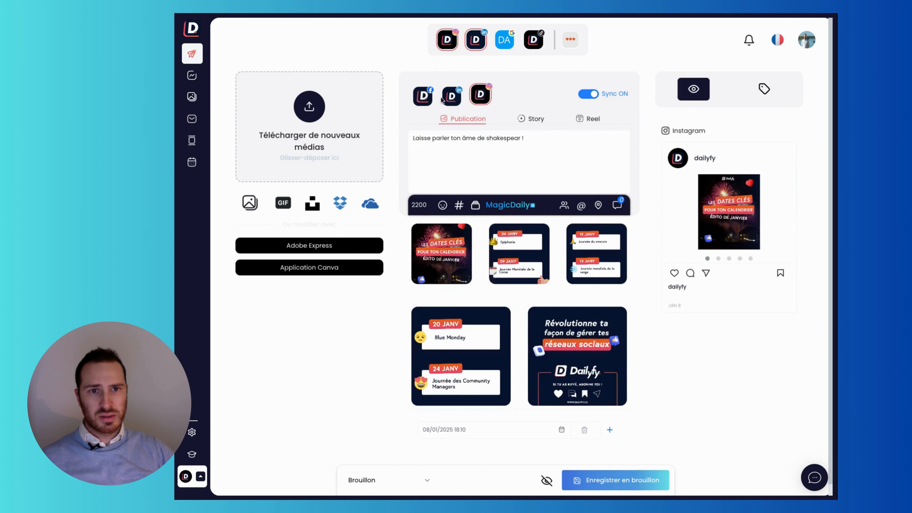
Enter the Facebook caption starting "📅 Janvier 2025 : Idées pour ton planning éditorial !" and ending with #PlanningEditorial #IdéesContenu #JournéesMondiale #Marronnier #Janvier
click(432, 95)
click(456, 213)
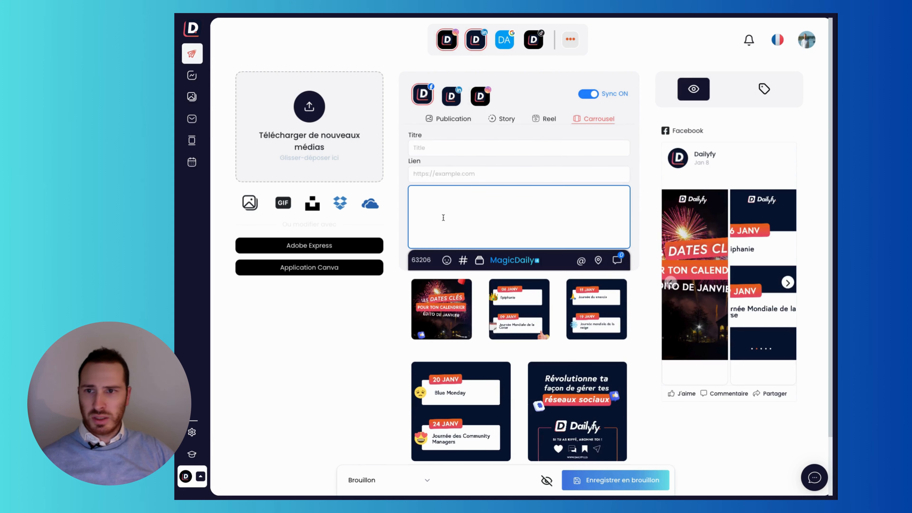
click(173, 232)
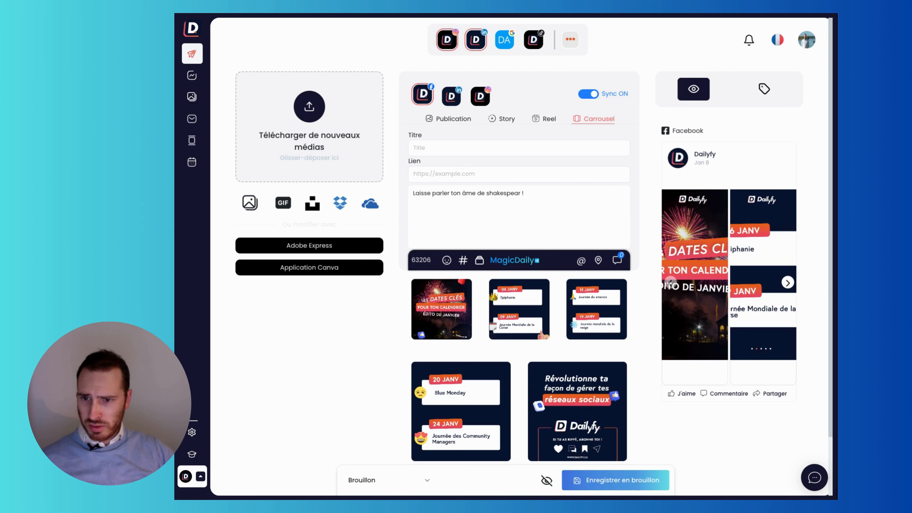
click(413, 193)
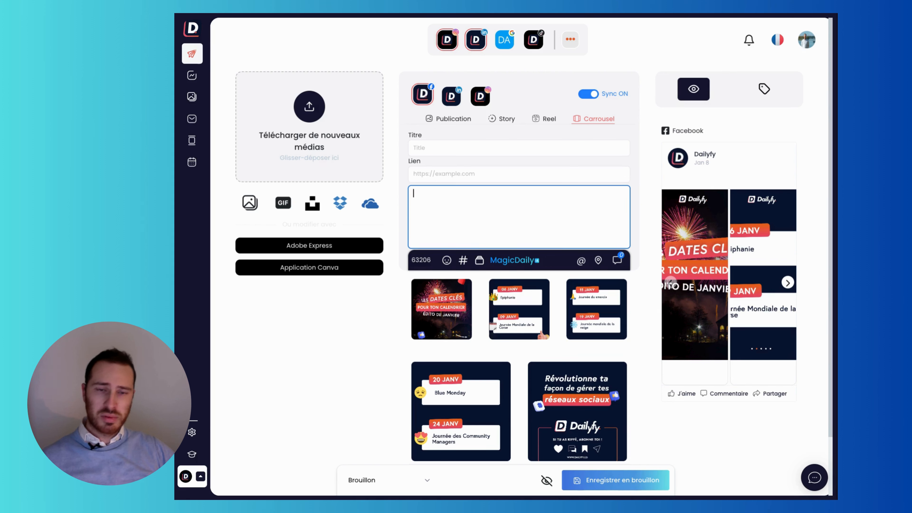
text(📅 Janvier 2025 : Idées pour ton planning éditorial !  Savais-tu que ce mois regorge de journées mondiales inspirantes ? De la paix à l'éducation, en passant par la protection des données, janvier offre une mine d'or pour ton contenu 🤩  Psst… Retrouve toutes ces journées sur la vue calendrier gratuite de Dailyfy. L'inspiration à portée de clic ! 😉  #PlanningEditorial #IdéesContenu #JournéesMondiale #Marronnier #Janvier)
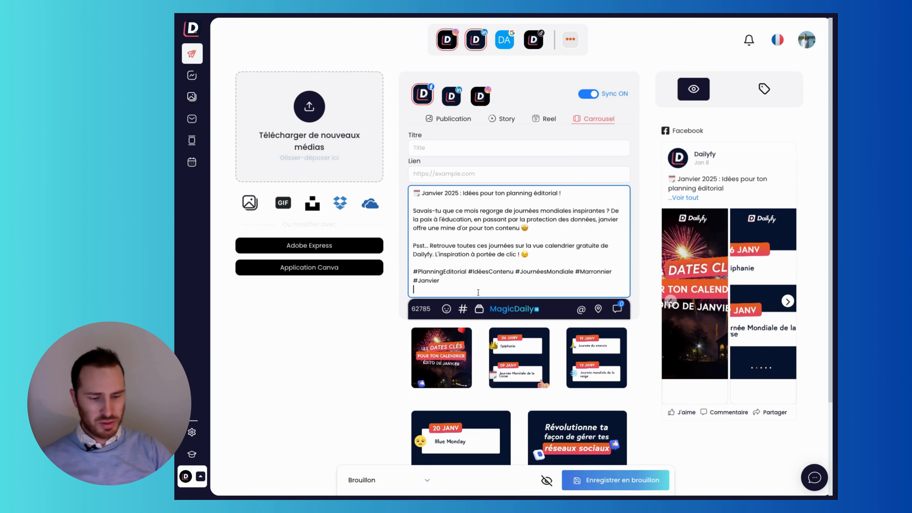
Check the new caption in the LinkedIn, Instagram and Facebook versions of the post
click(454, 95)
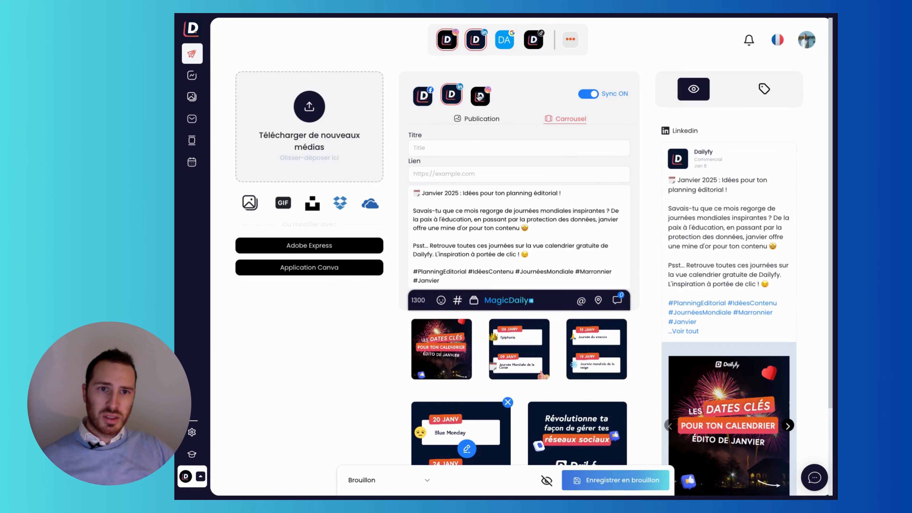
click(479, 97)
click(424, 95)
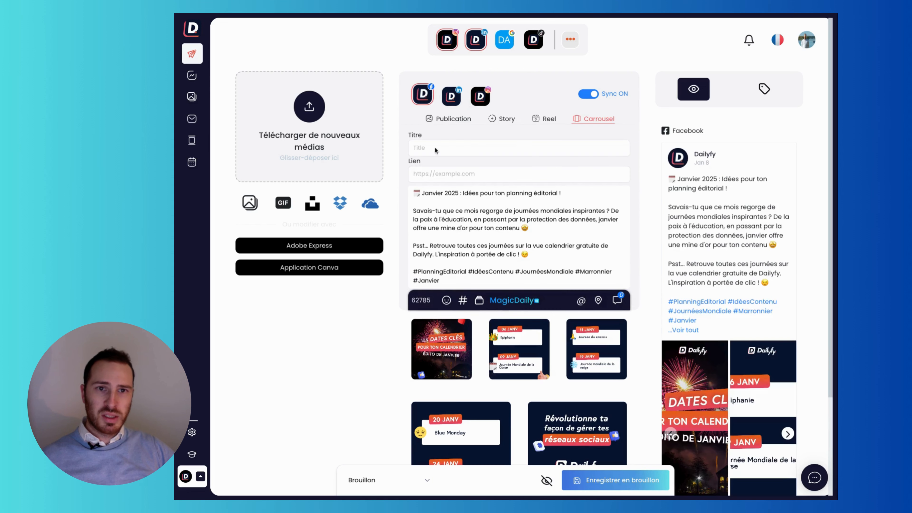
Place the cursor at the end of the Facebook caption and look through the available emojis
click(448, 237)
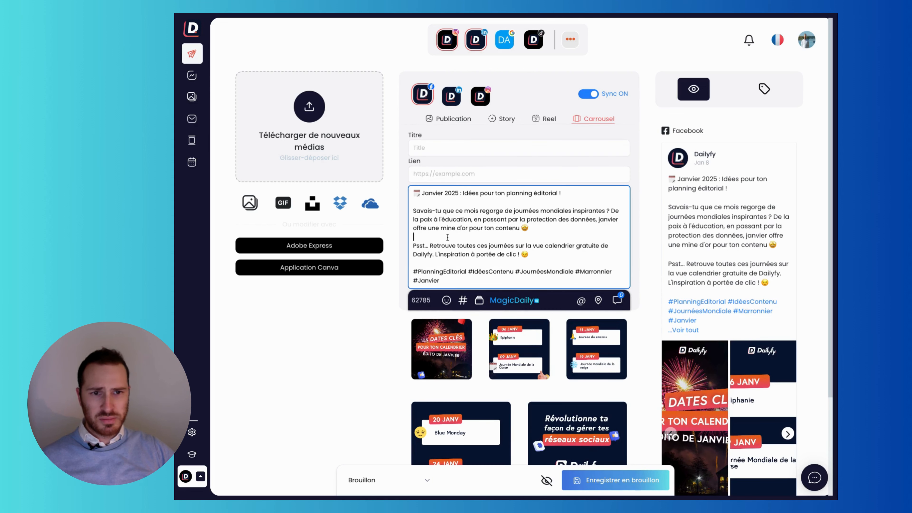
click(458, 281)
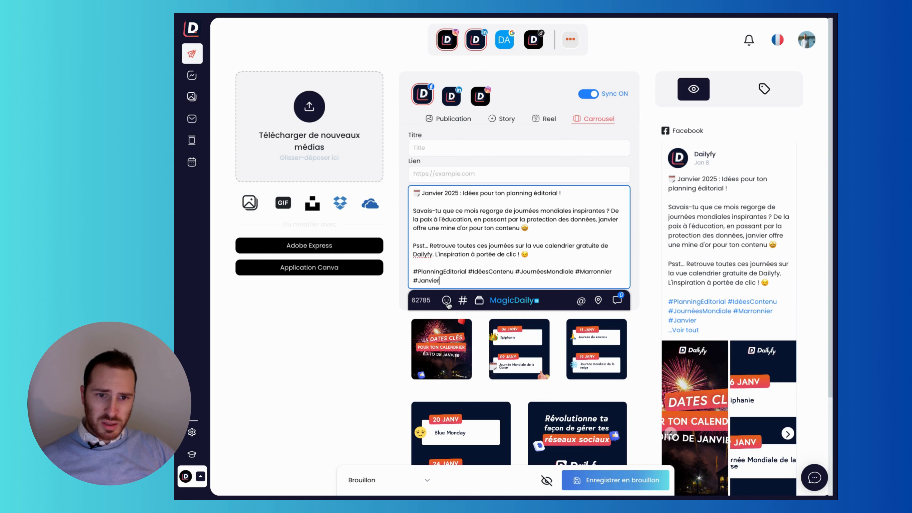
click(446, 301)
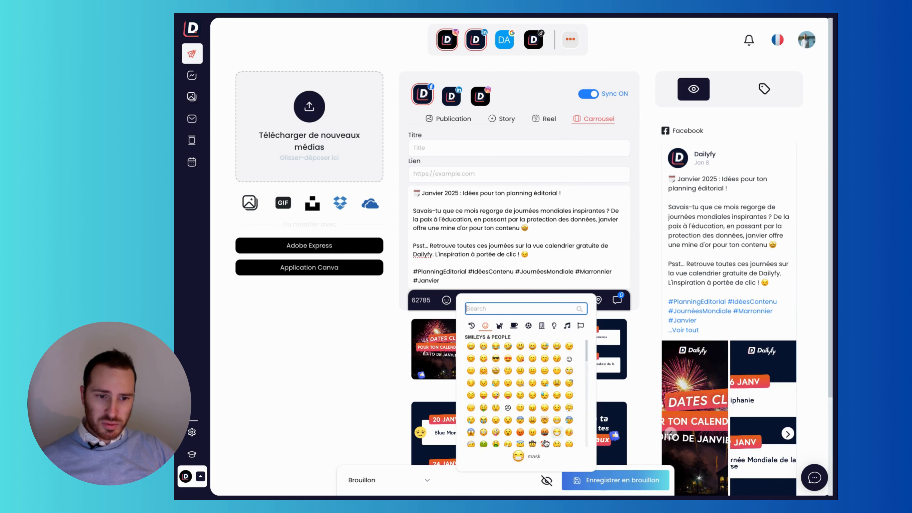
click(447, 301)
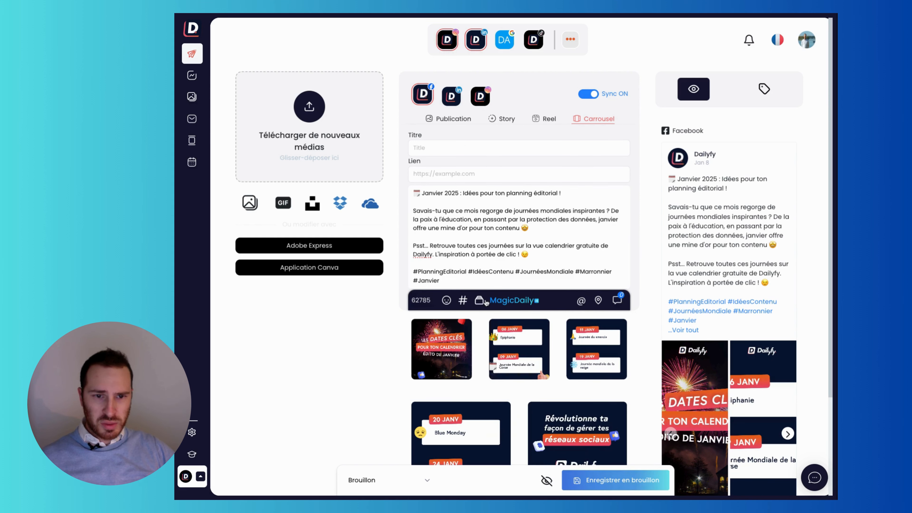
Try adding the saved Digital hashtag group (#digital #marketing #web) to the end of the caption, and remove those hashtags
click(463, 301)
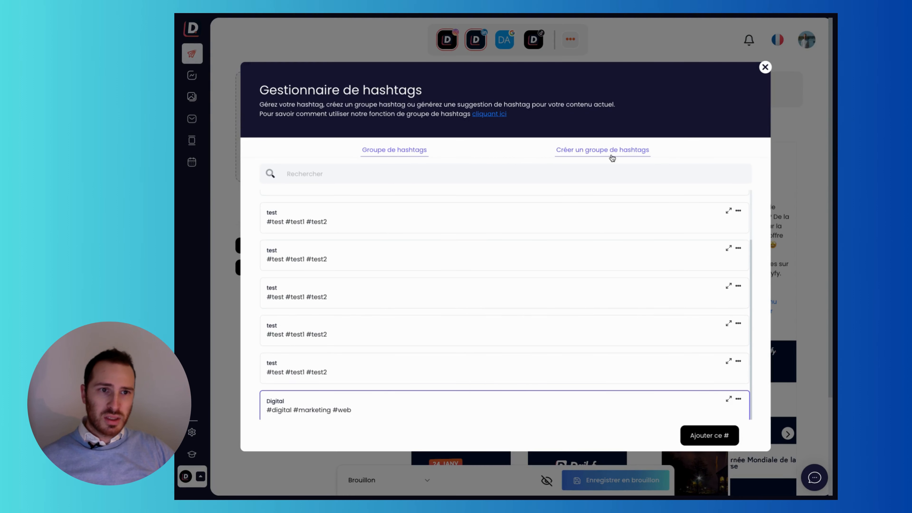
scroll(538, 243, up, 1)
scroll(466, 285, down, 1)
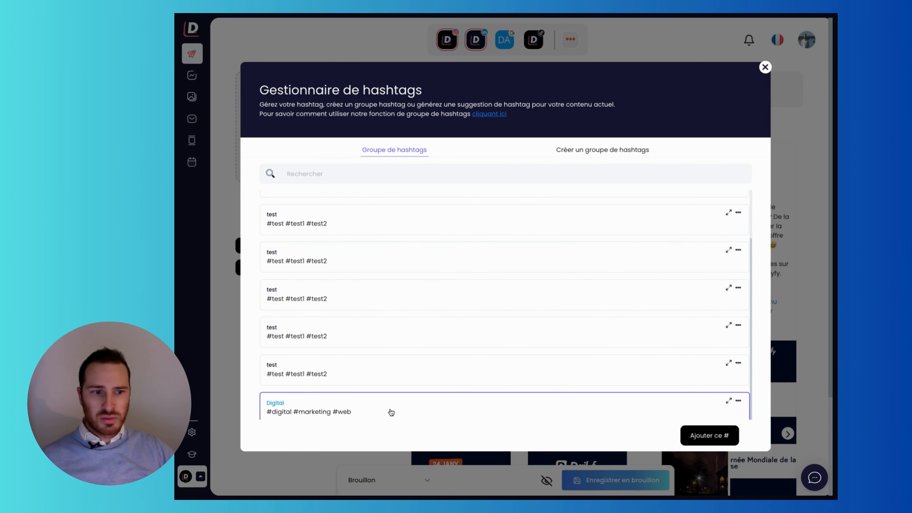
click(711, 434)
drag(519, 281, 439, 281)
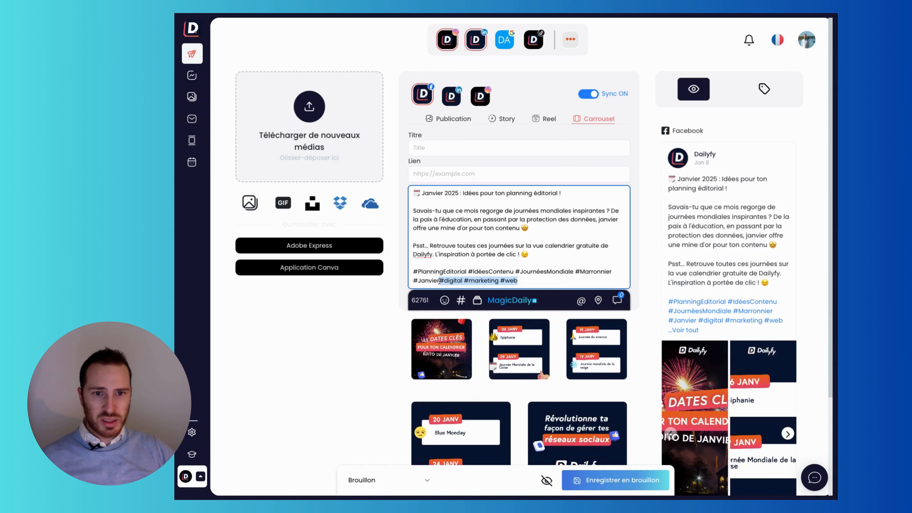
key(BackSpace)
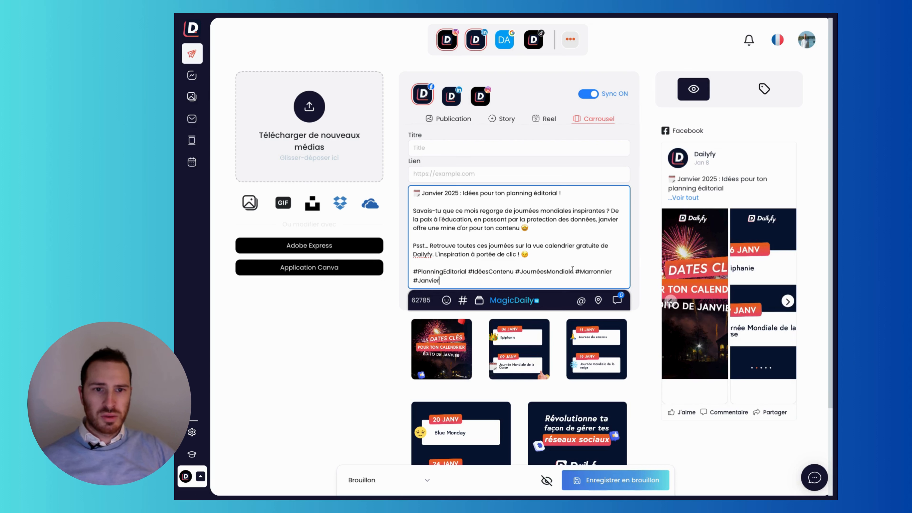
Examine the saved captions, the caption creation form and the MagicDaily writing options for the post text
click(479, 301)
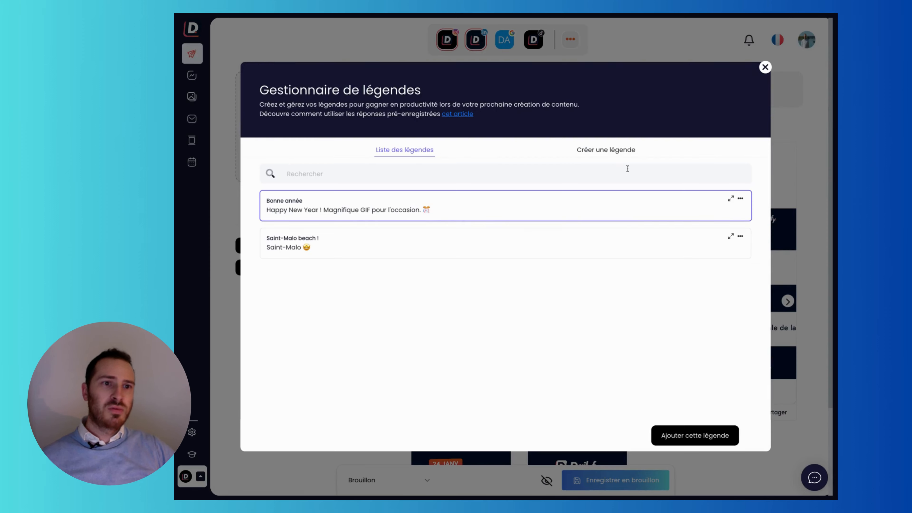
click(605, 154)
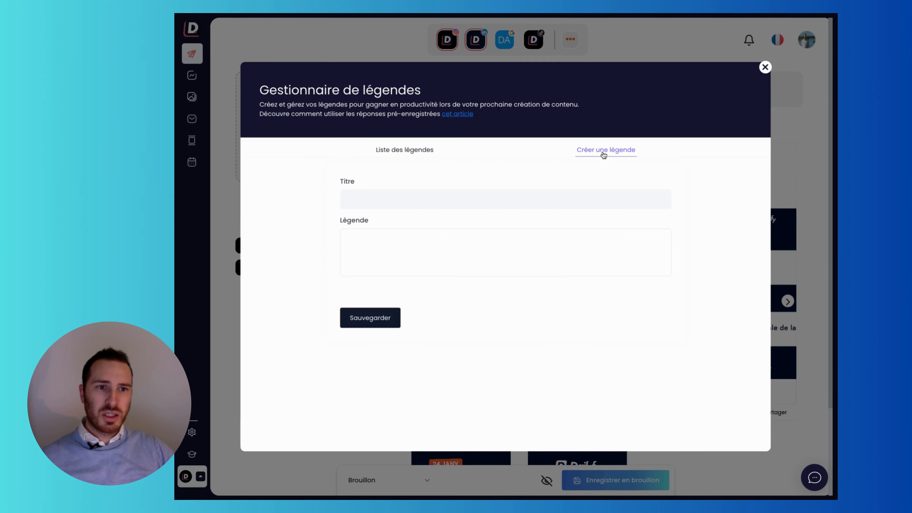
click(416, 151)
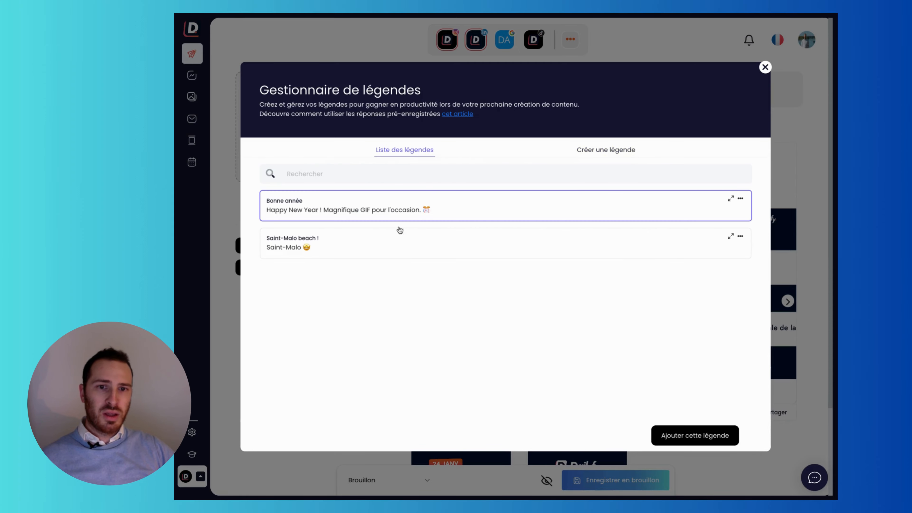
click(764, 72)
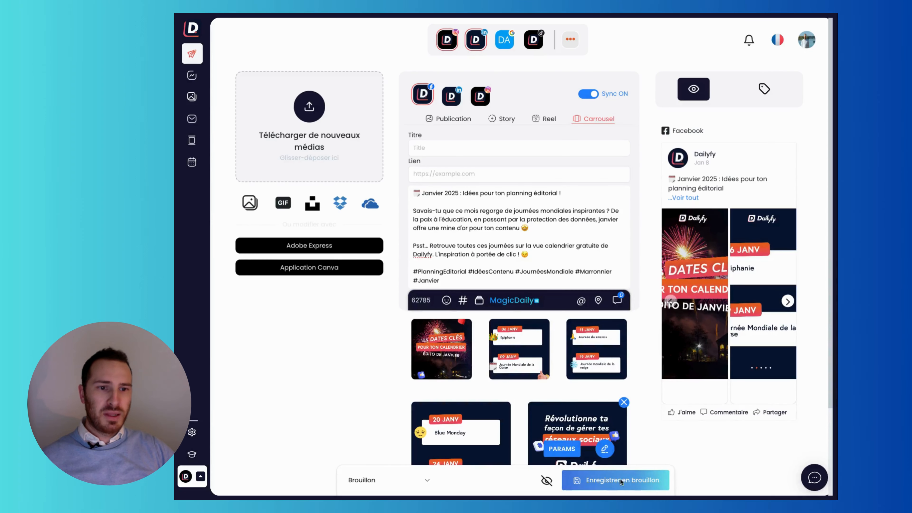
click(508, 299)
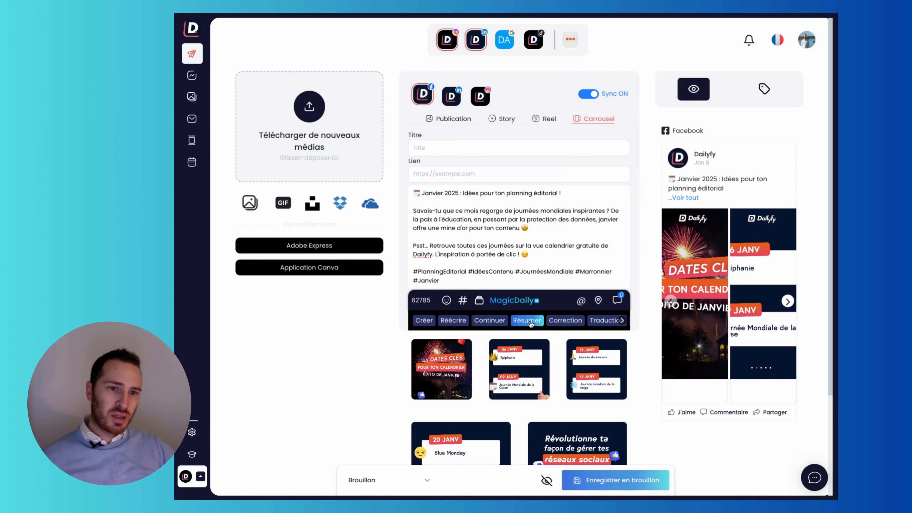
click(623, 320)
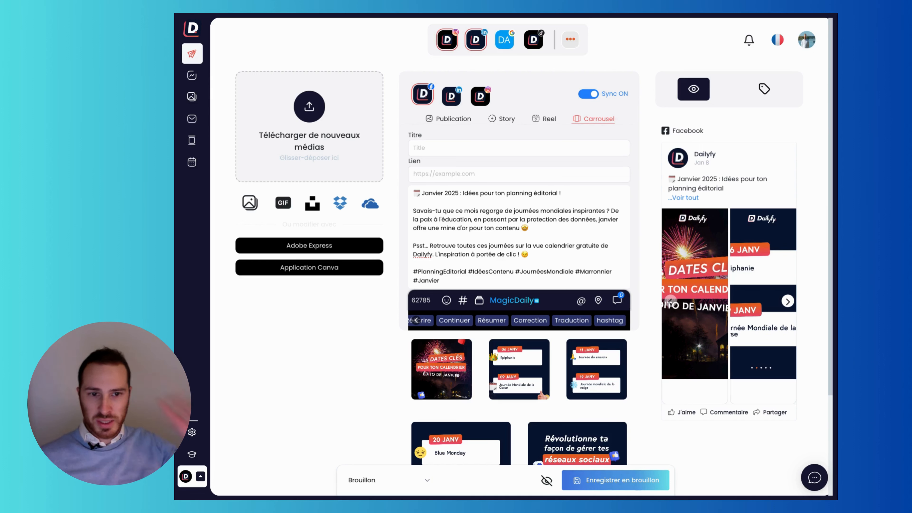
Examine the universal mentions, including the Ville de Saint-Malo group and the form for adding a mention
click(581, 301)
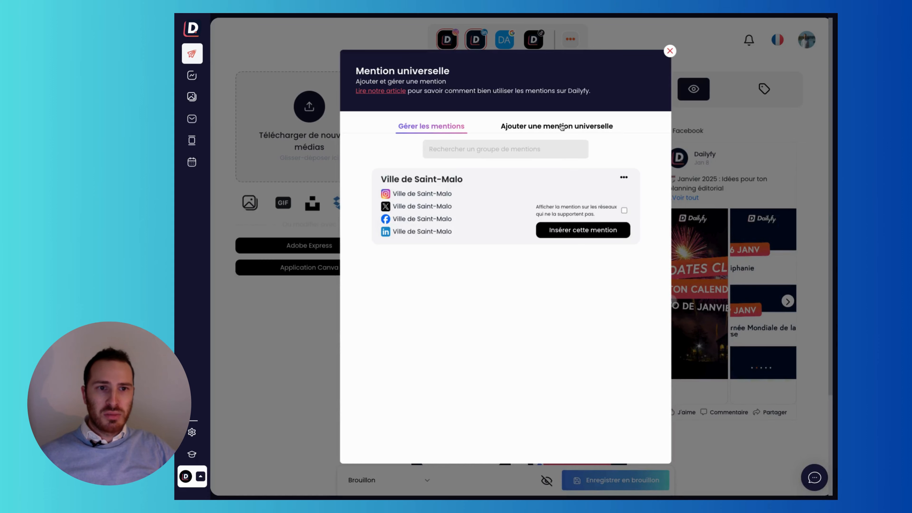
click(562, 126)
click(435, 124)
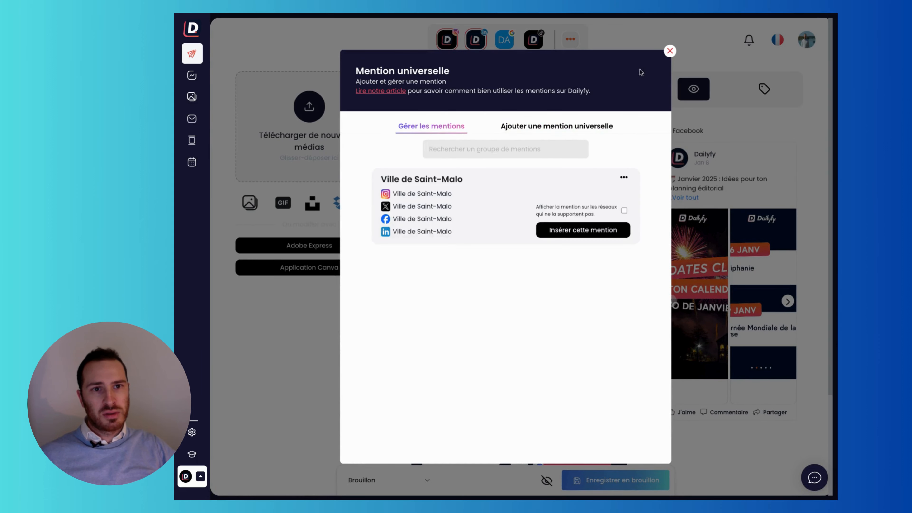
click(669, 52)
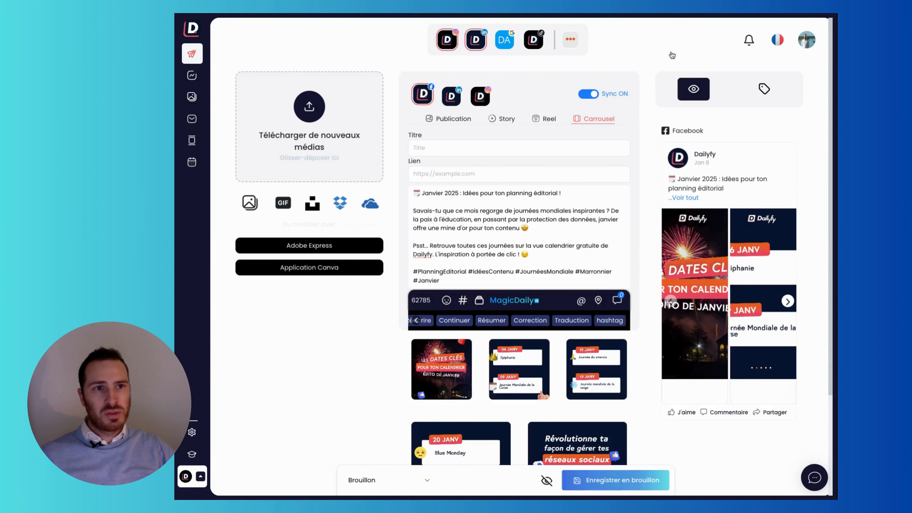
click(578, 304)
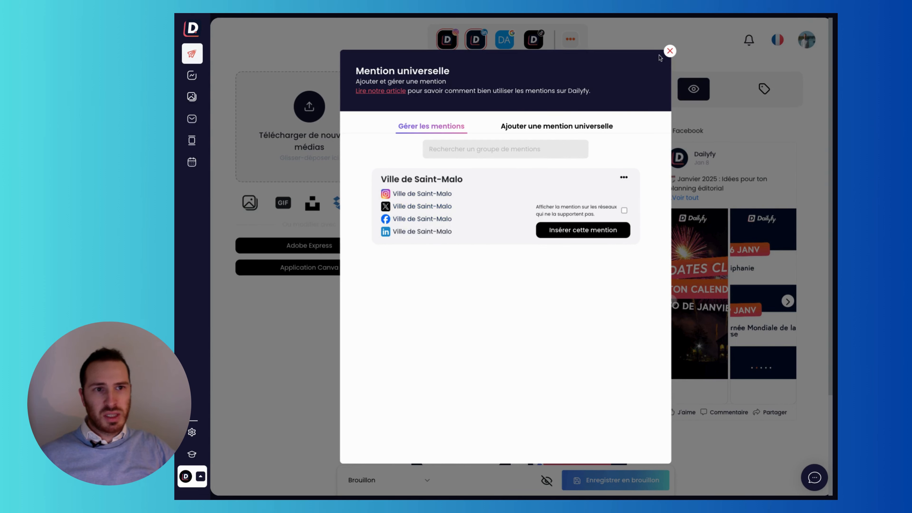
click(669, 52)
Examine the universal location settings for Facebook and Instagram without choosing a place
click(454, 283)
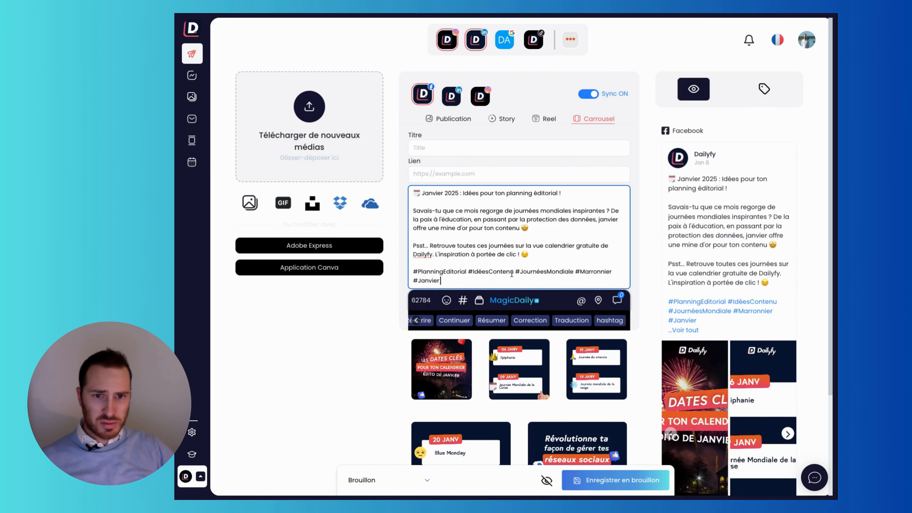
click(597, 301)
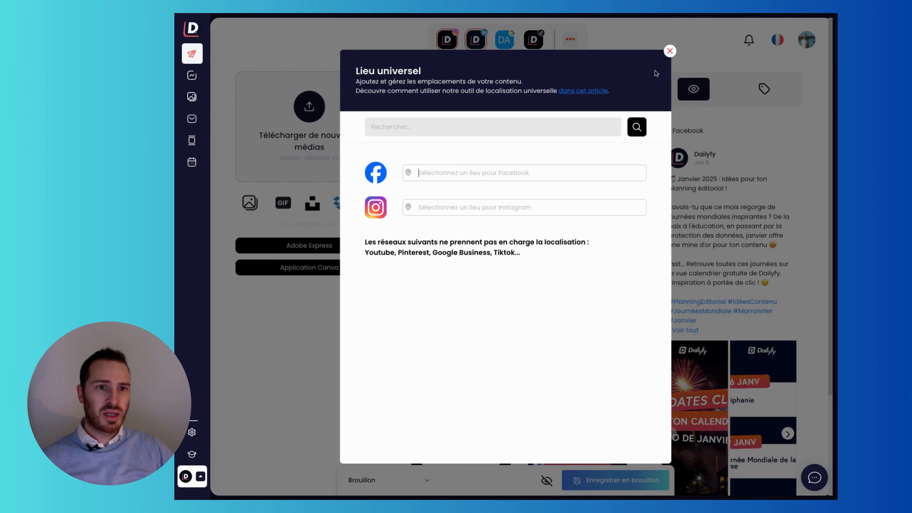
click(671, 53)
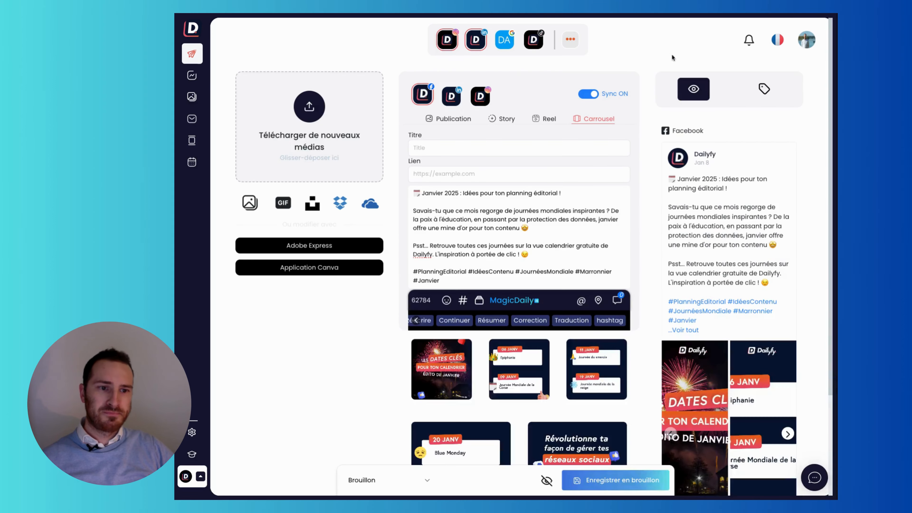
click(618, 301)
click(479, 207)
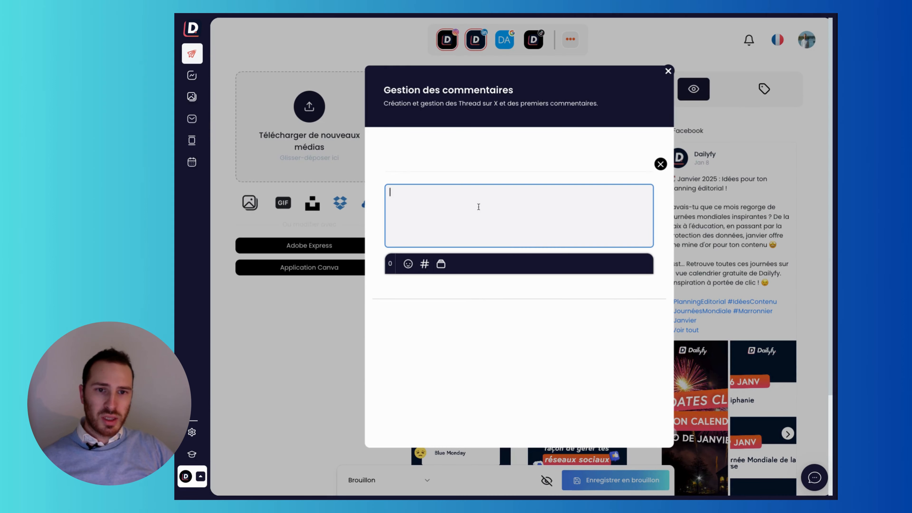
click(175, 301)
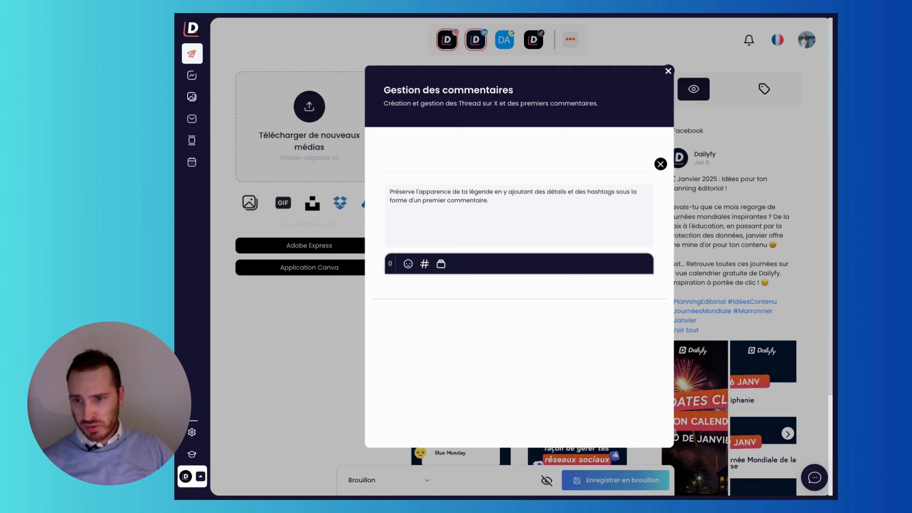
key(alt+Tab)
text(Découvrir notre marronnier : https://www.dailyfy.co/fr/blog/marronnier-janvier/)
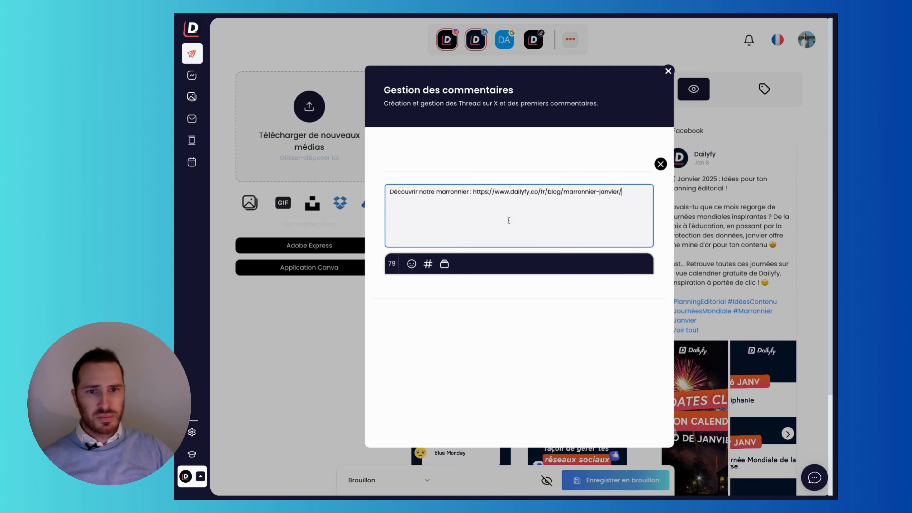
click(668, 72)
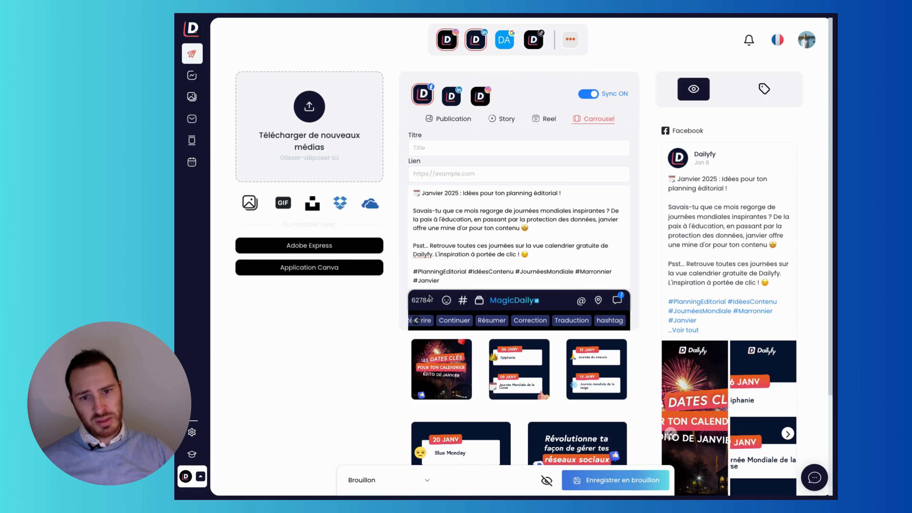
Review the LinkedIn, Instagram and Facebook versions of the post, including the images and the scheduled date
click(452, 98)
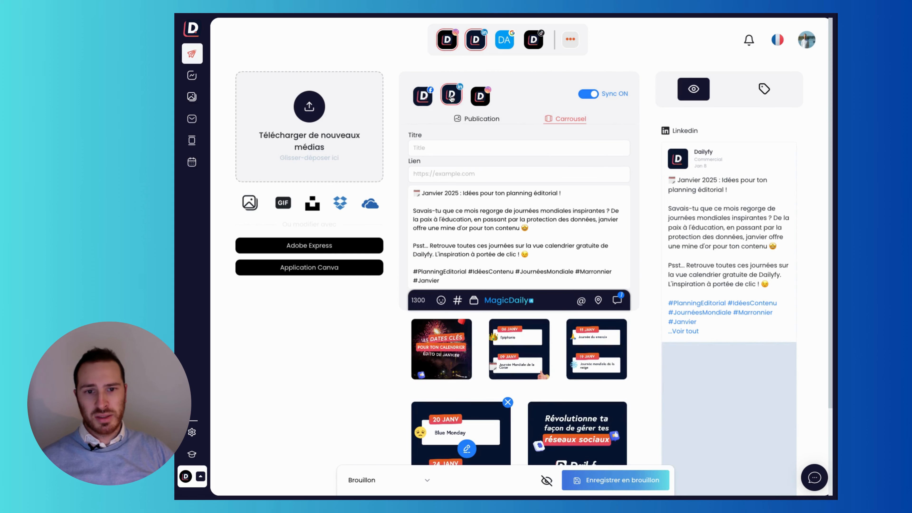
click(481, 96)
click(424, 97)
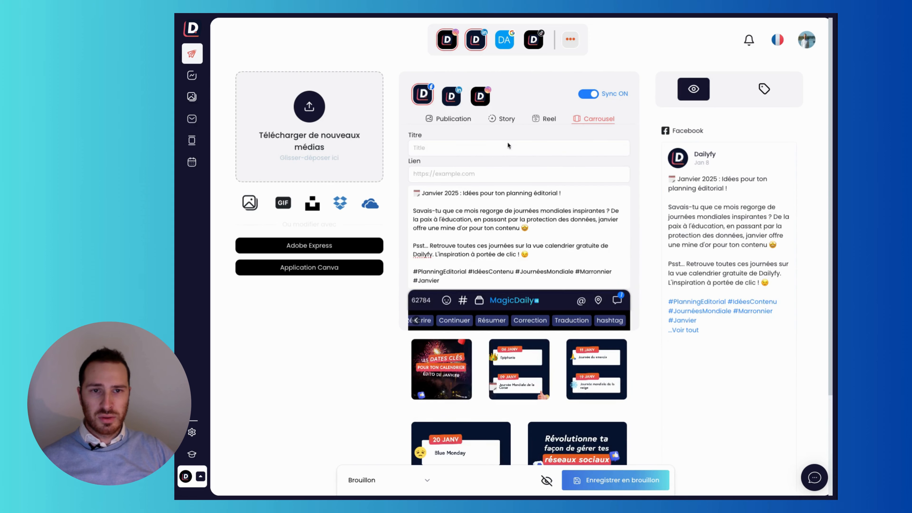
scroll(558, 326, down, 3)
scroll(558, 326, down, 1)
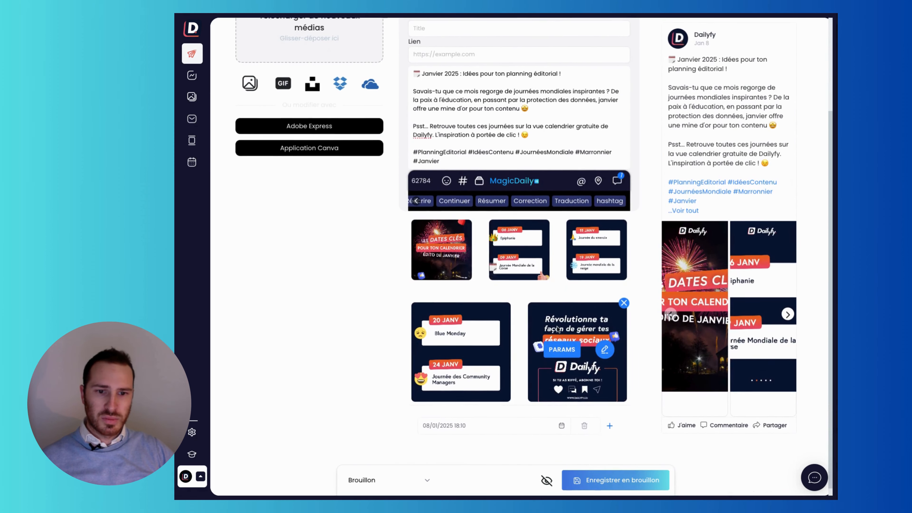
scroll(453, 249, up, 3)
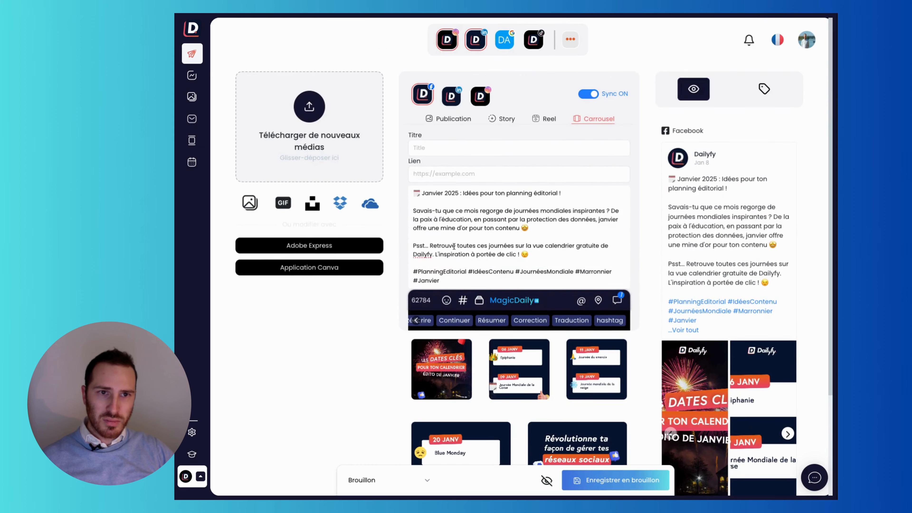
scroll(382, 312, down, 2)
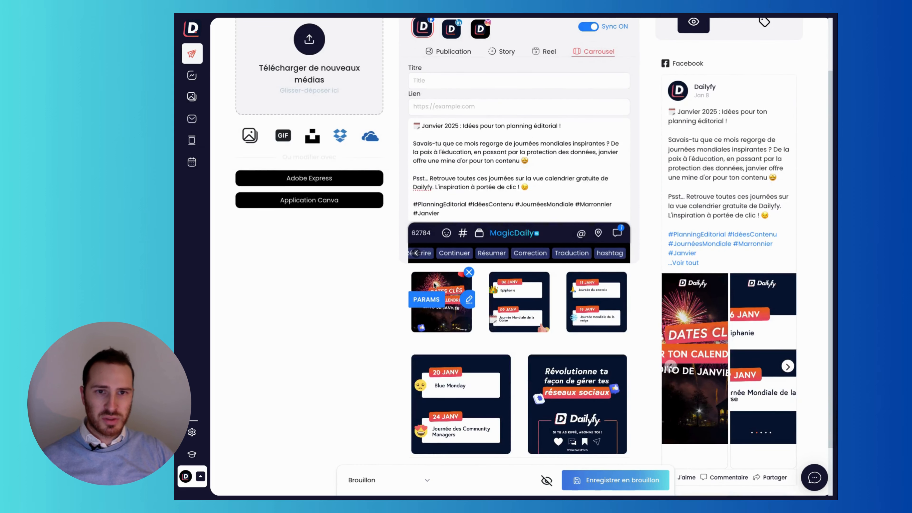
scroll(436, 151, up, 2)
click(436, 148)
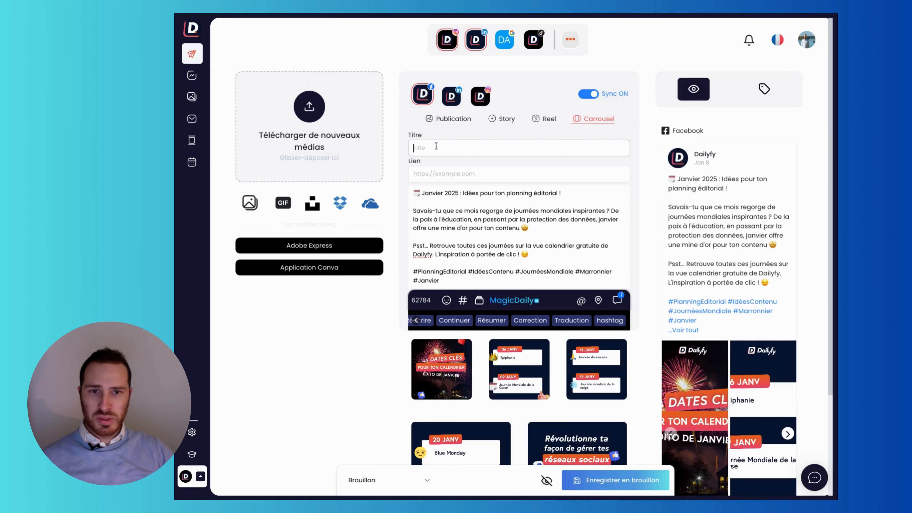
text(Marron)
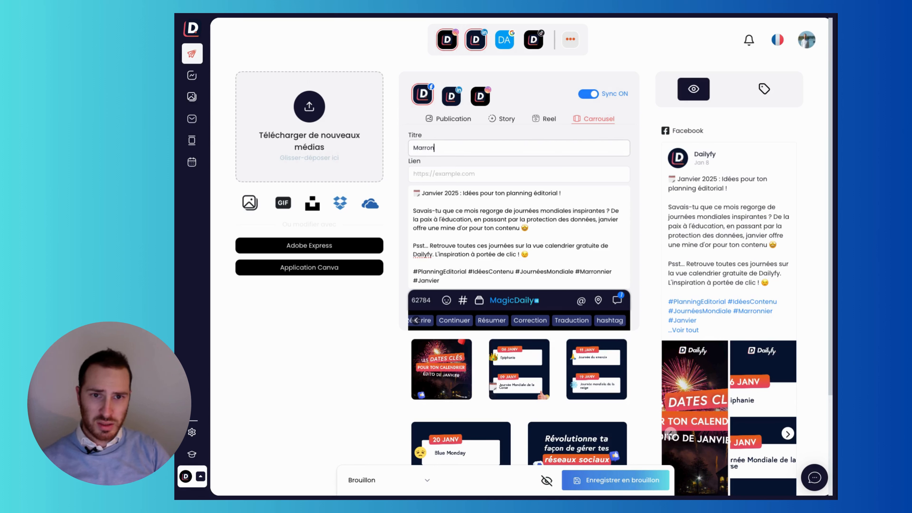
text(nier Janvier)
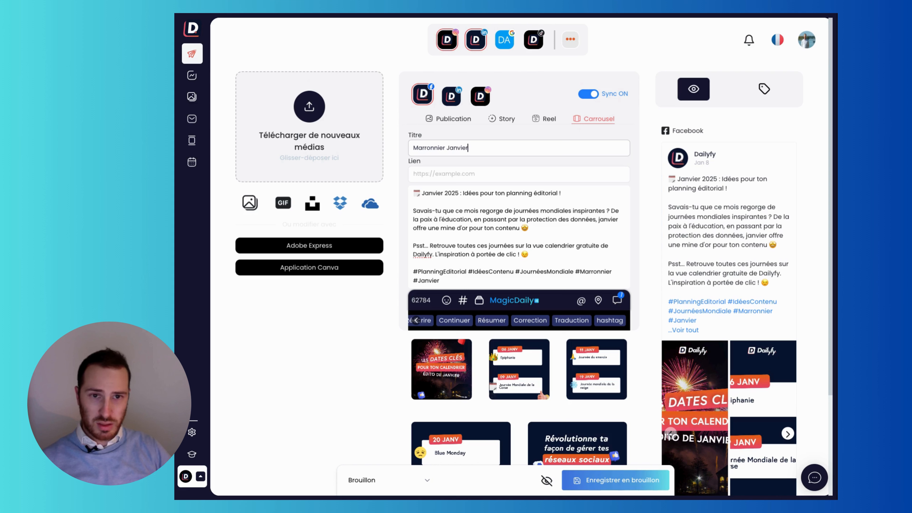
click(463, 181)
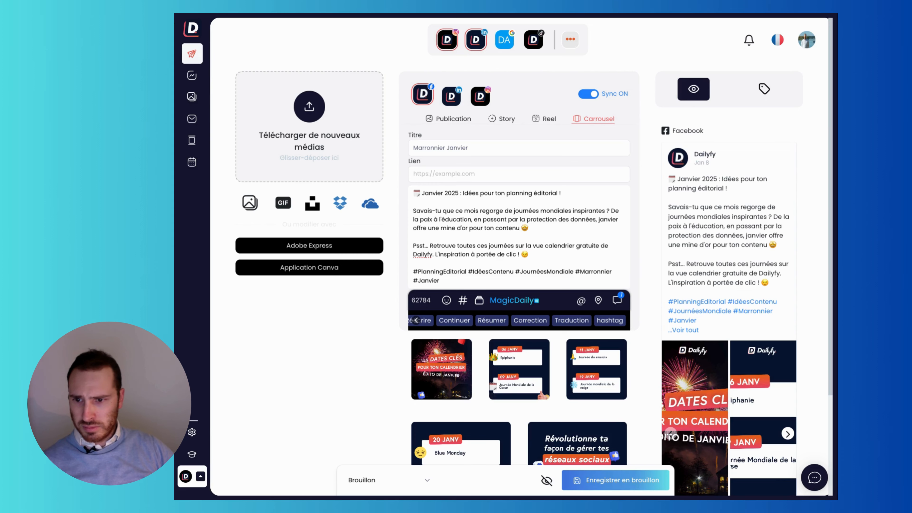
click(495, 176)
text(https://www.dailyfy.co/fr/blog/marronnier-janvier/)
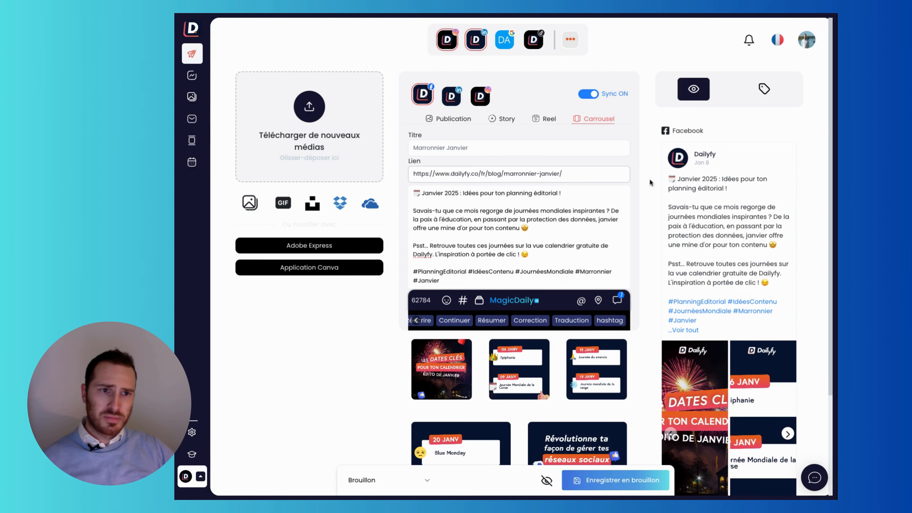
Examine the individual title, link and description parameters of the first Facebook carousel image without changing them
scroll(651, 182, down, 4)
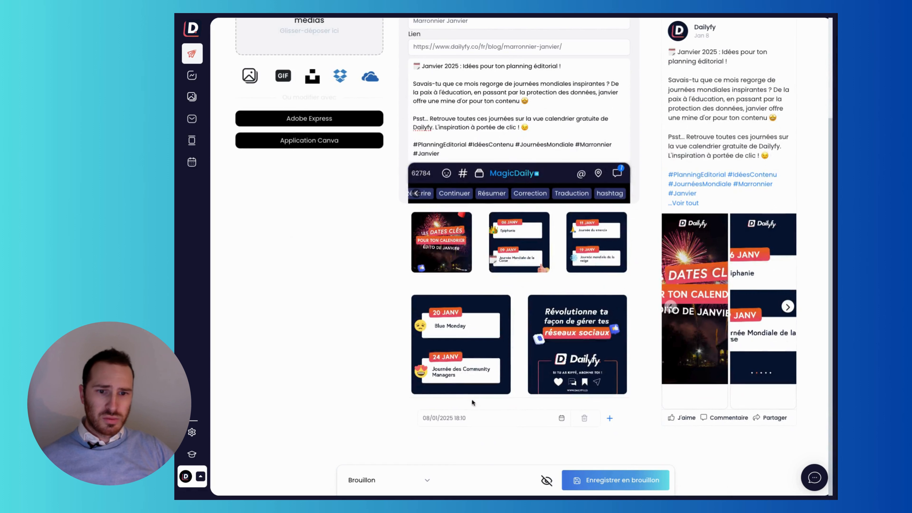
click(449, 242)
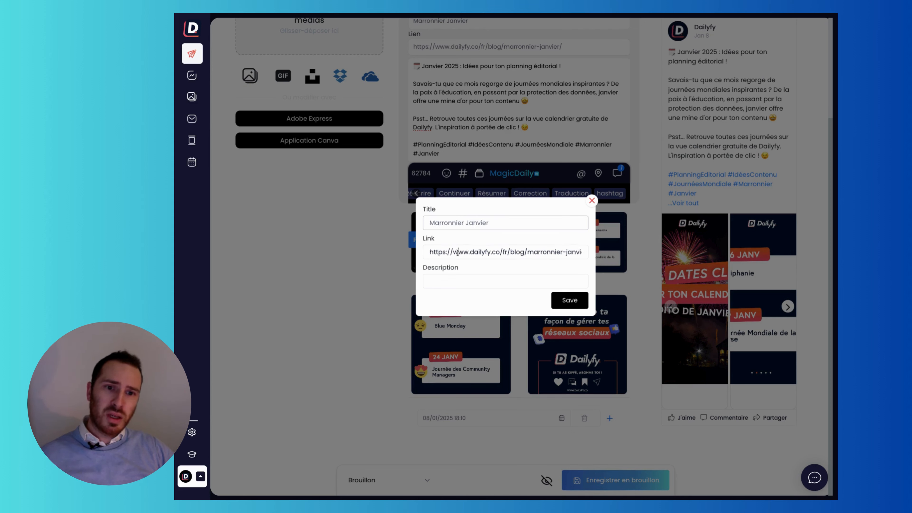
click(591, 201)
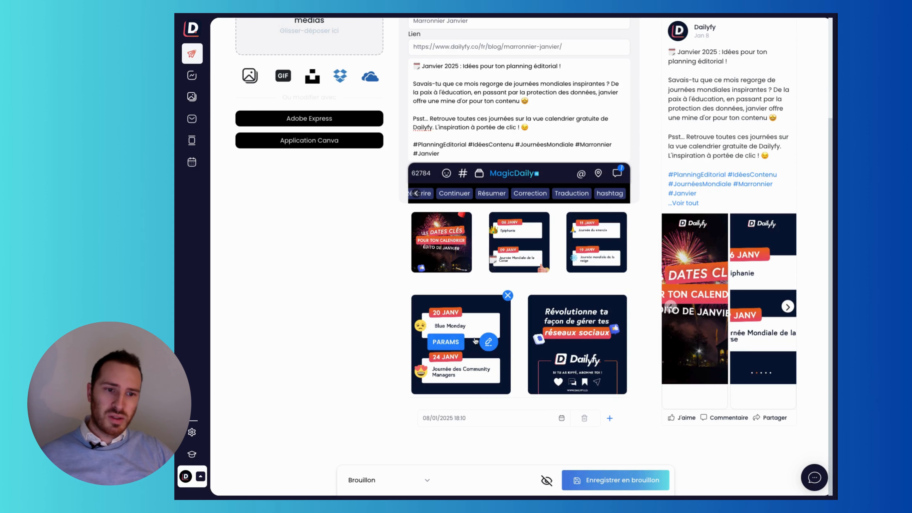
click(437, 237)
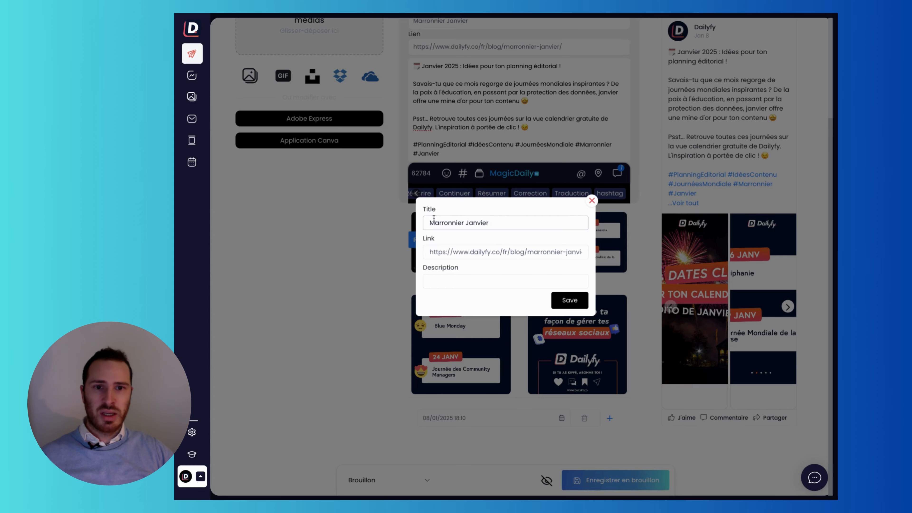
click(591, 201)
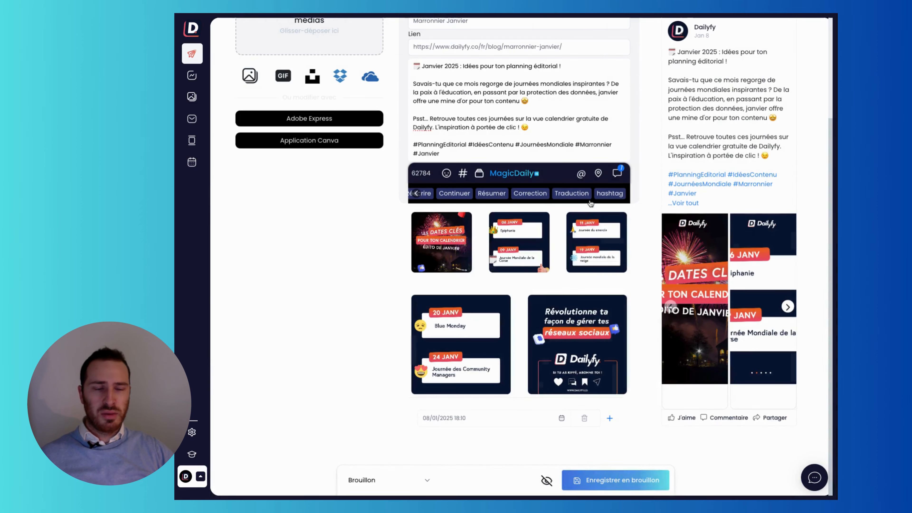
Check how the Instagram and LinkedIn versions of the post handle the title and link
scroll(474, 283, up, 4)
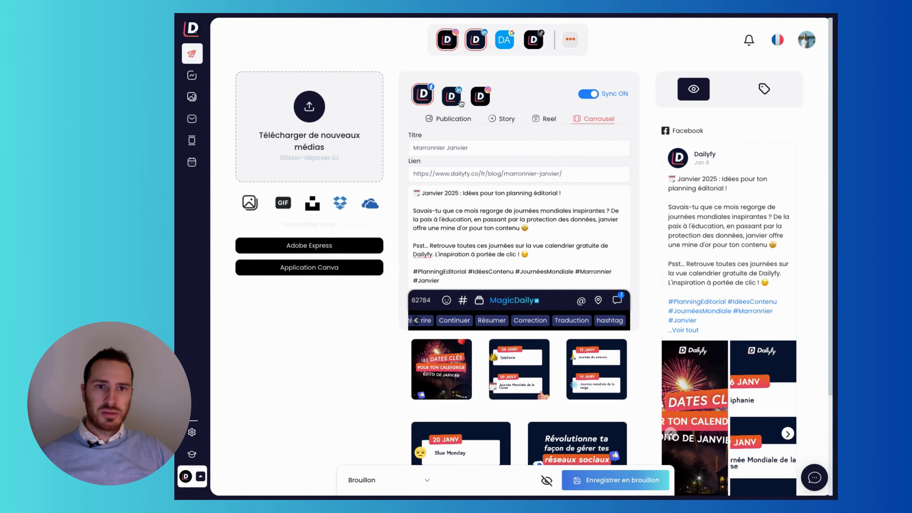
click(478, 101)
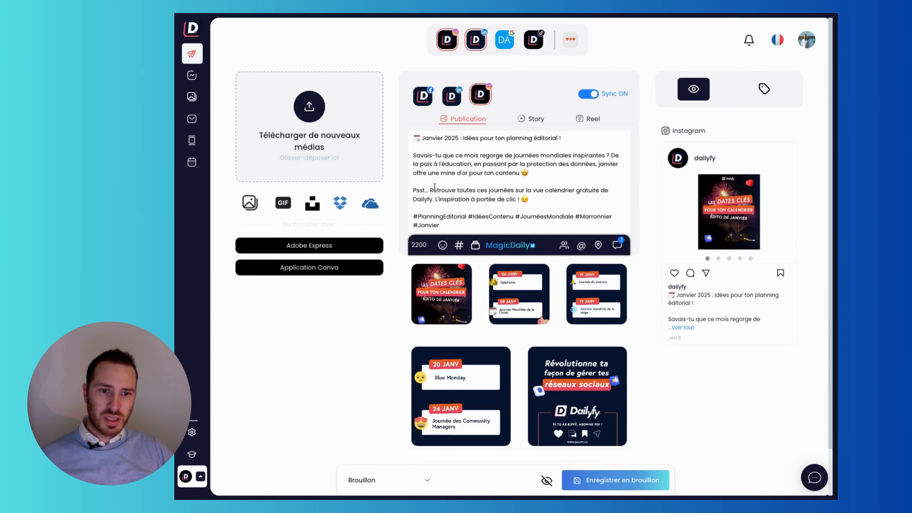
click(446, 102)
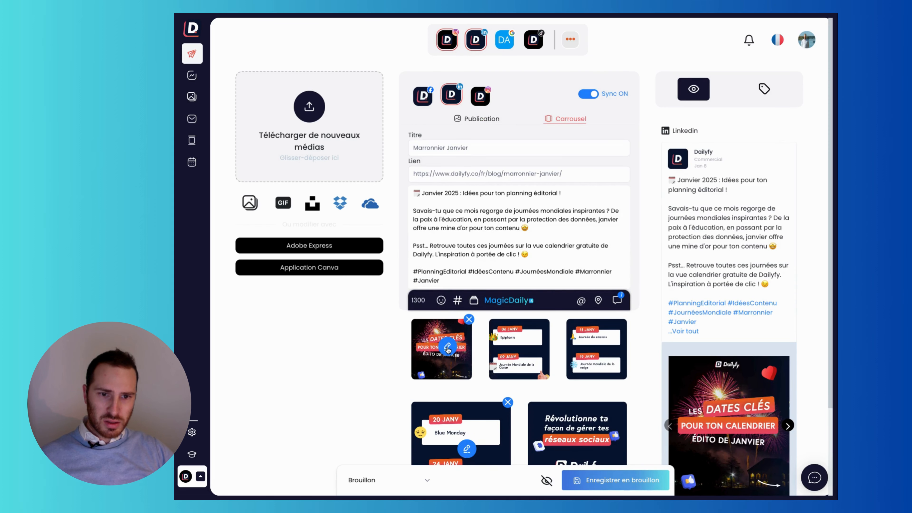
Try the crop and horizontal flip tools on the first LinkedIn carousel image, and leave the image editor without saving
click(448, 347)
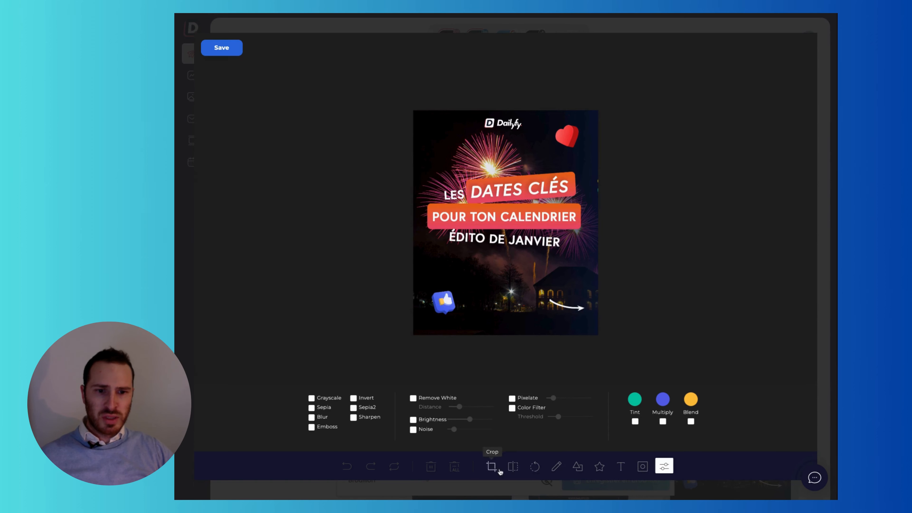
click(491, 465)
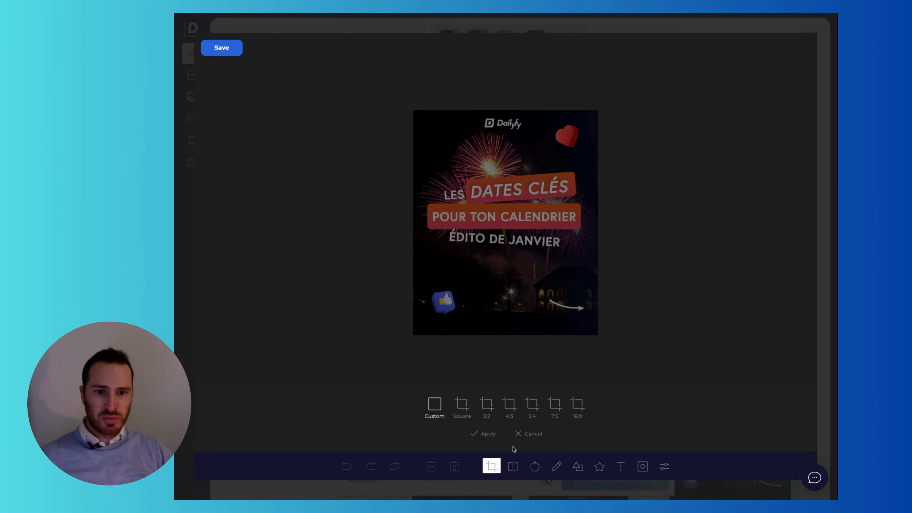
click(513, 466)
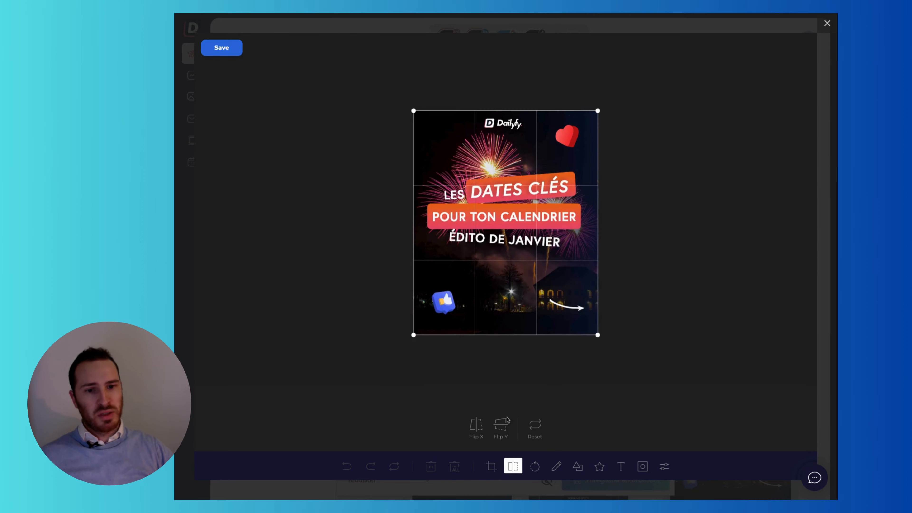
click(476, 426)
click(476, 426)
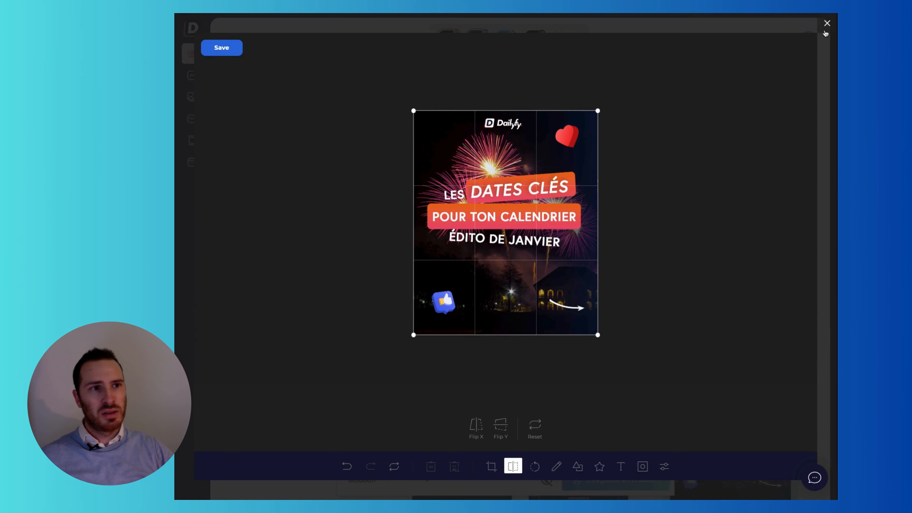
click(825, 31)
scroll(526, 249, down, 3)
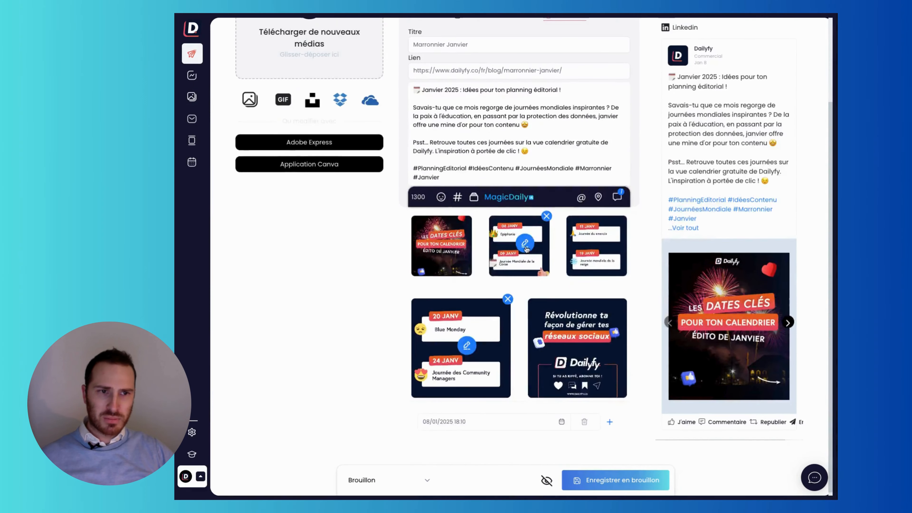
scroll(526, 248, up, 3)
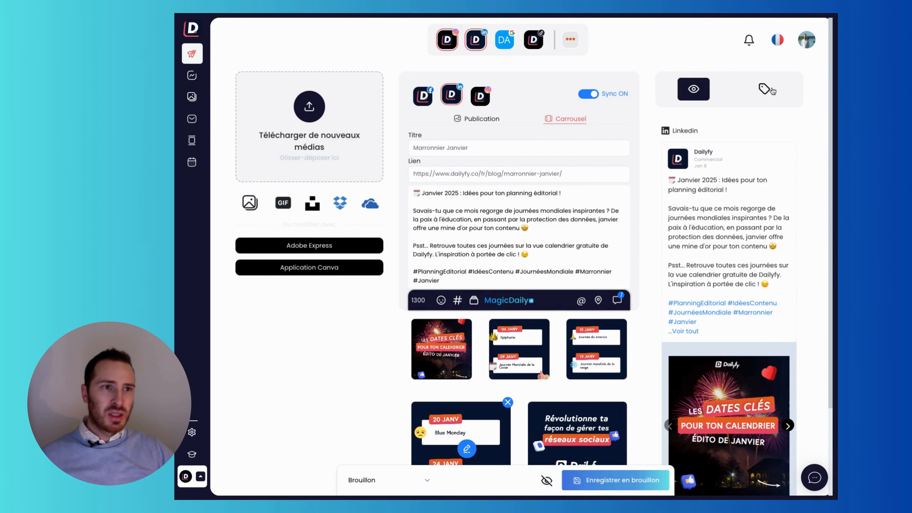
Tag the post with the Marronnier label and return to the LinkedIn preview
click(774, 94)
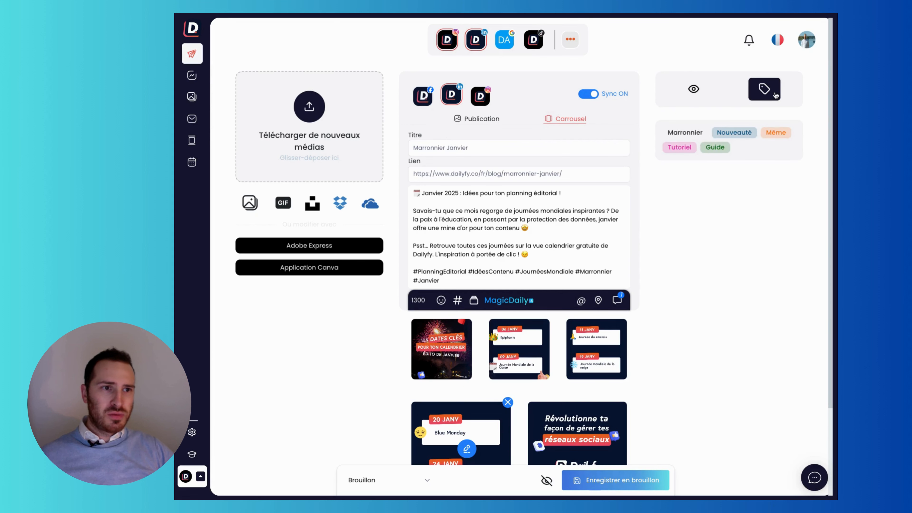
click(693, 134)
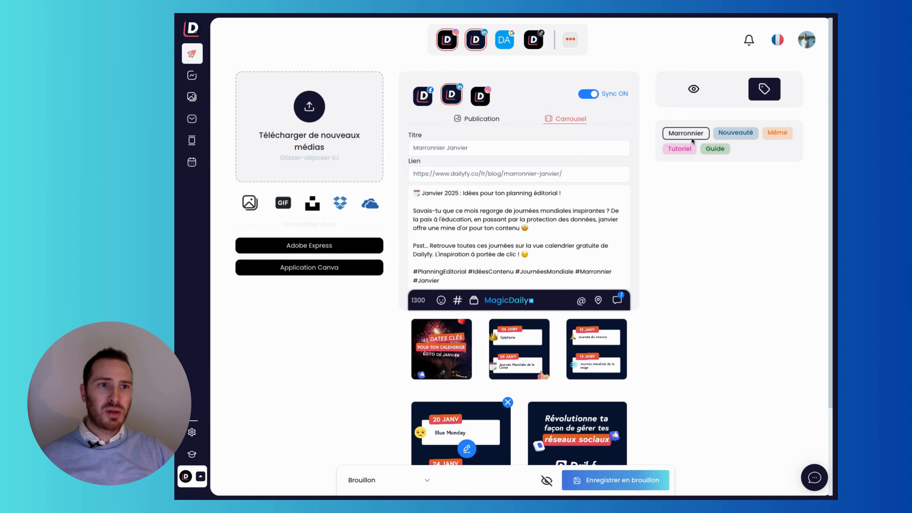
click(694, 94)
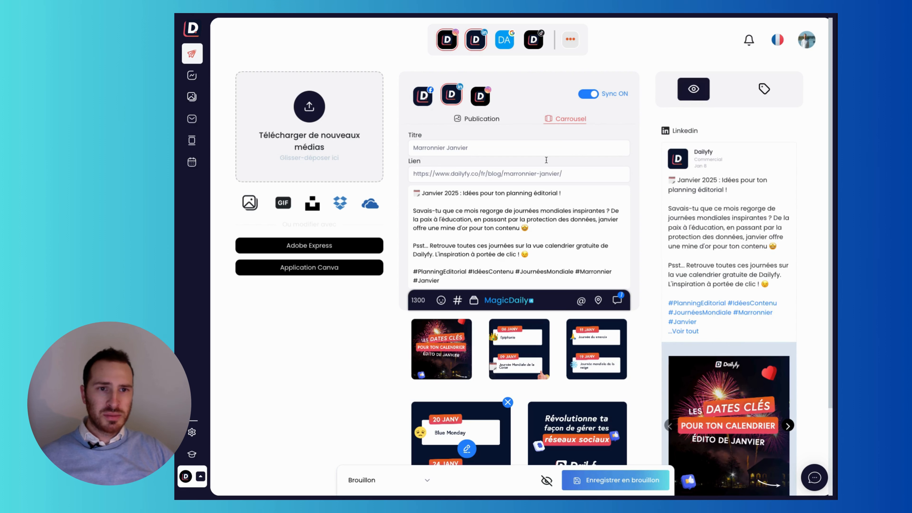
Switch to the Instagram version of the post and examine its caption and first comment
click(515, 264)
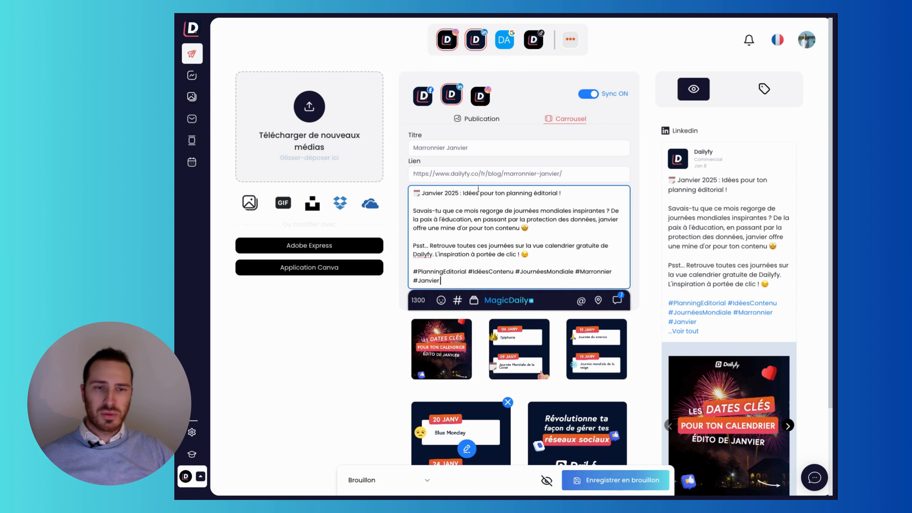
click(483, 101)
click(477, 225)
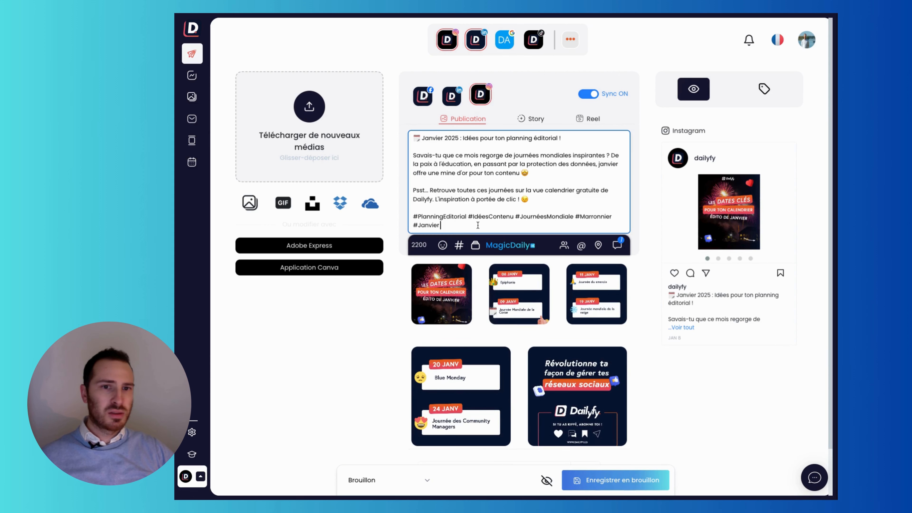
click(617, 245)
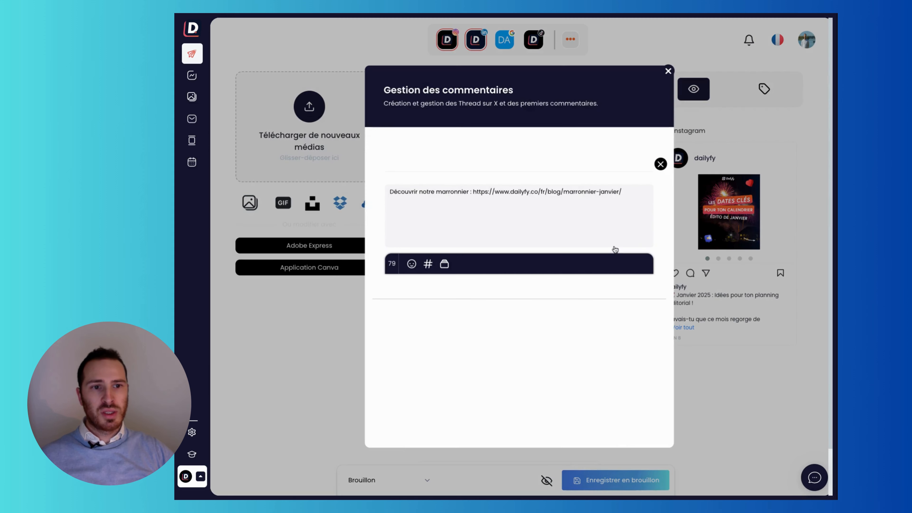
click(668, 71)
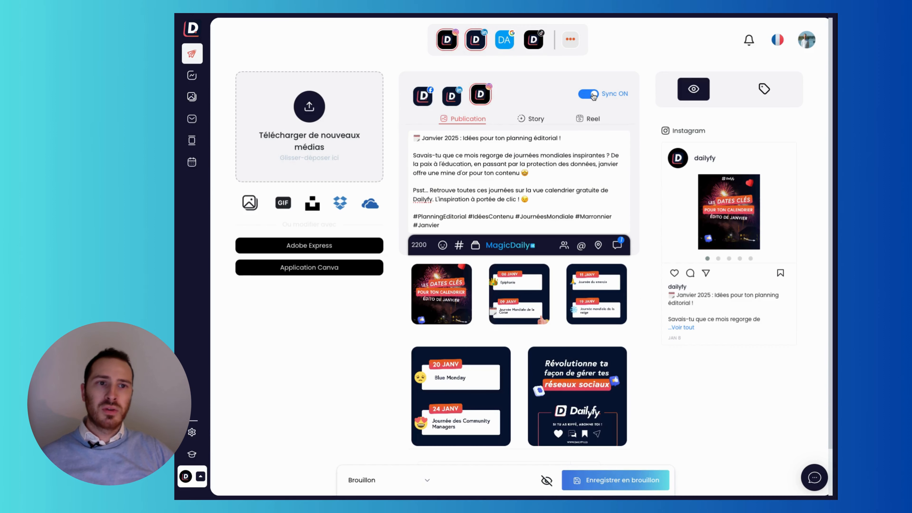
Turn off synchronization between the networks and change the Instagram first comment to "Découvrir notre marronnier en bio"
click(617, 245)
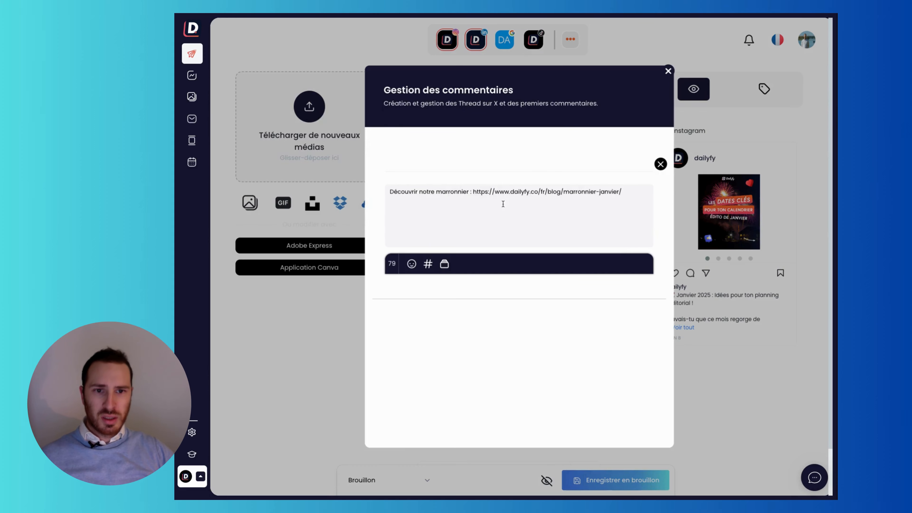
drag(472, 193, 614, 198)
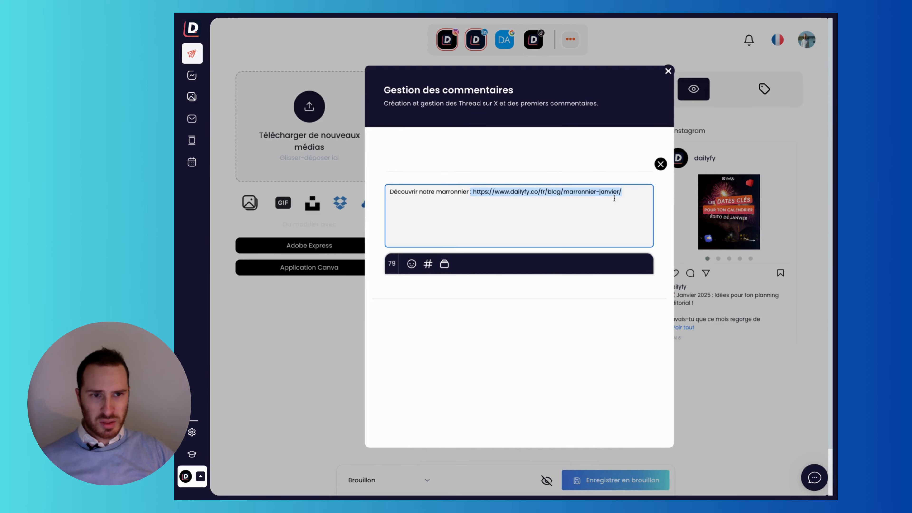
text(en bio)
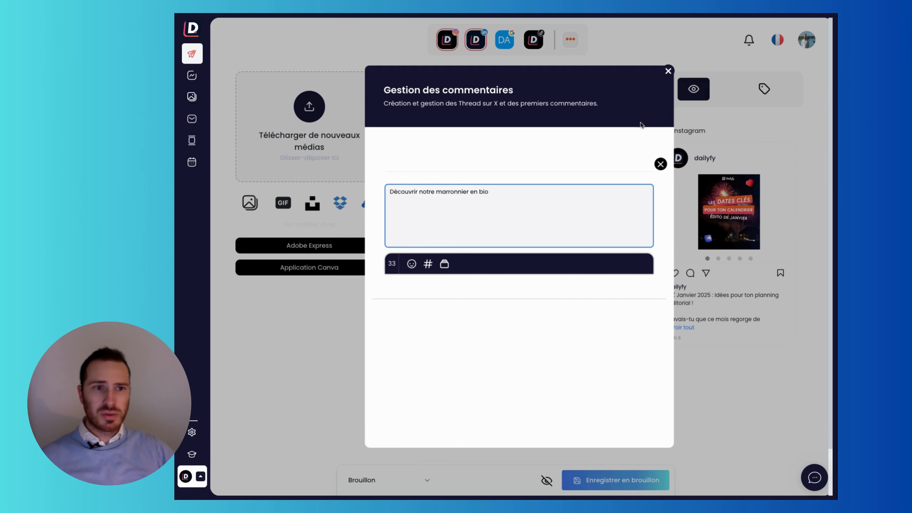
click(668, 71)
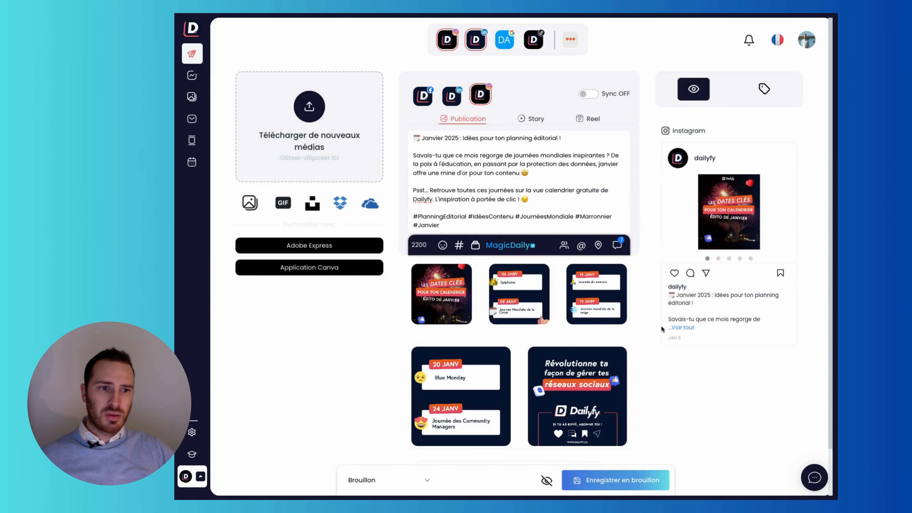
Check the first comment on the Instagram version and on the Facebook version of the post
click(620, 245)
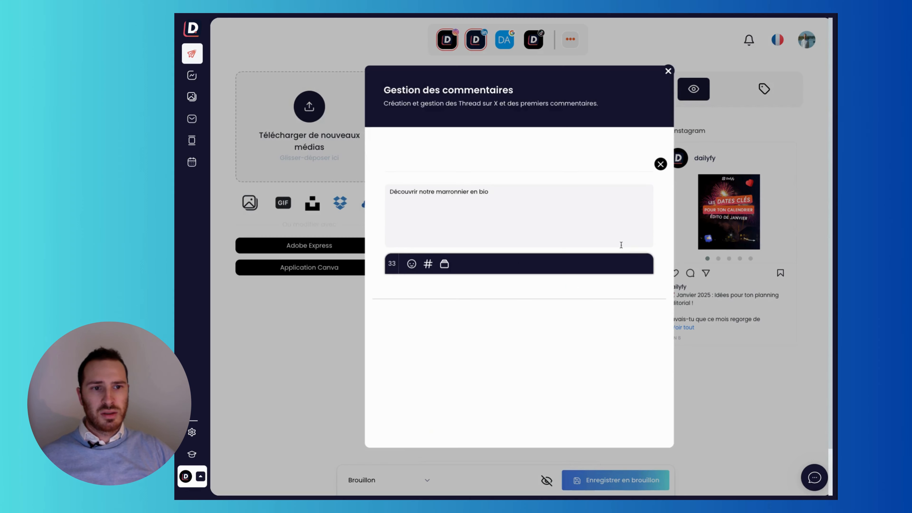
click(668, 71)
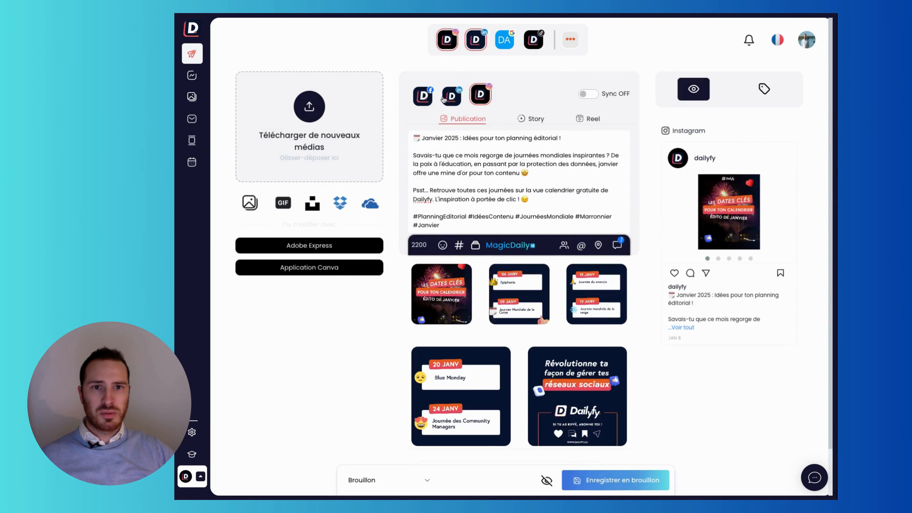
click(618, 301)
click(471, 193)
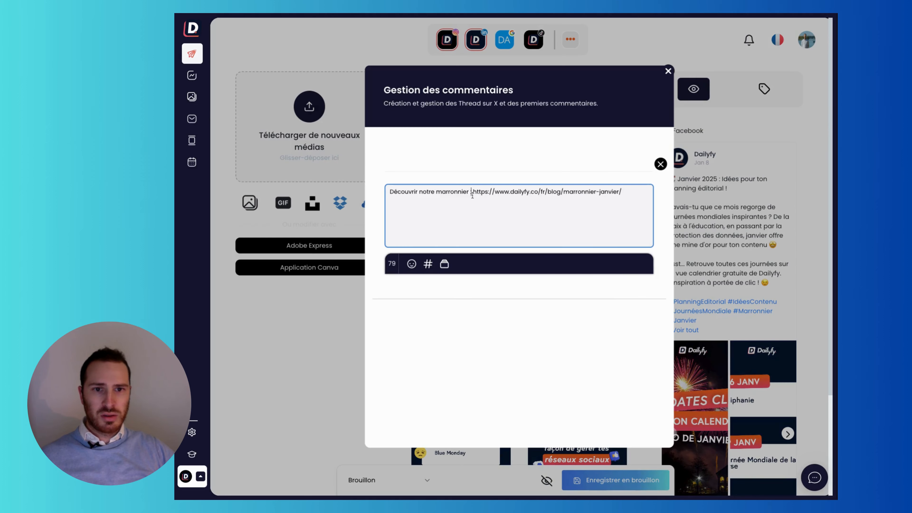
click(669, 71)
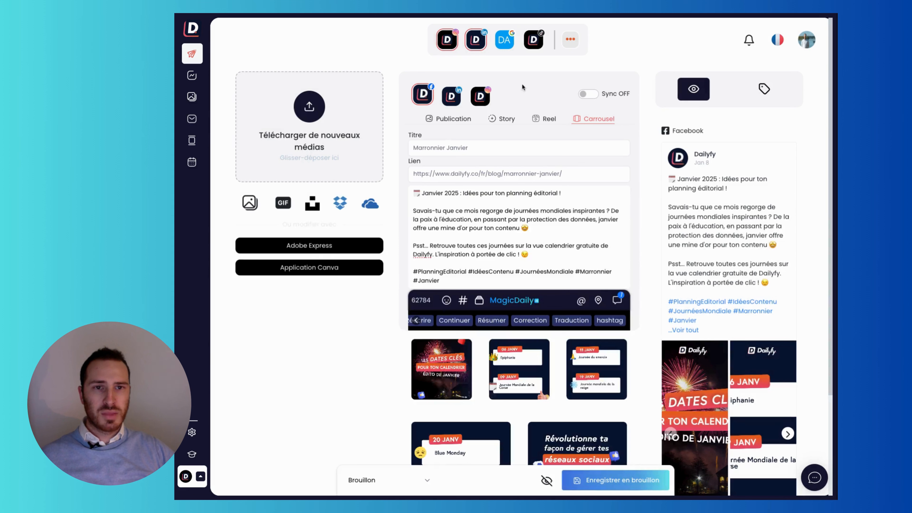
Add the hashtag #Dailyfy at the end of the Instagram version's caption
click(490, 97)
click(466, 226)
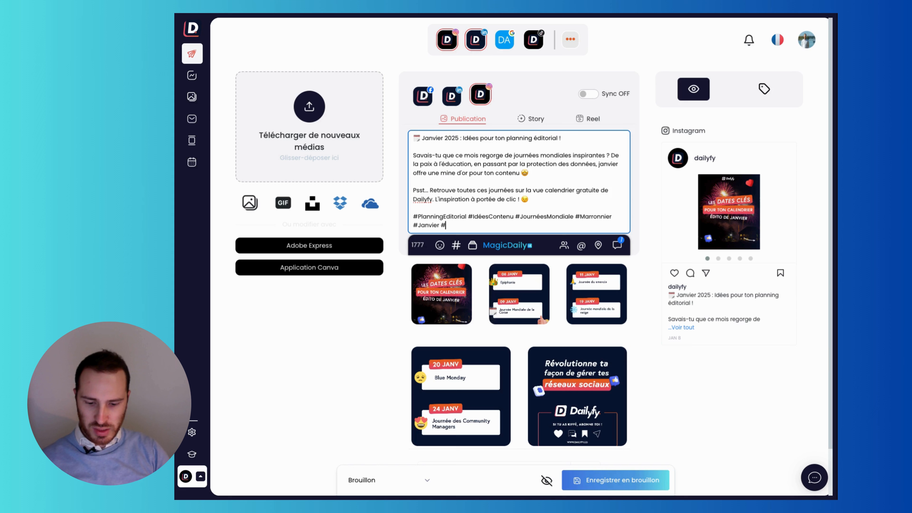
text(#Dialyfy)
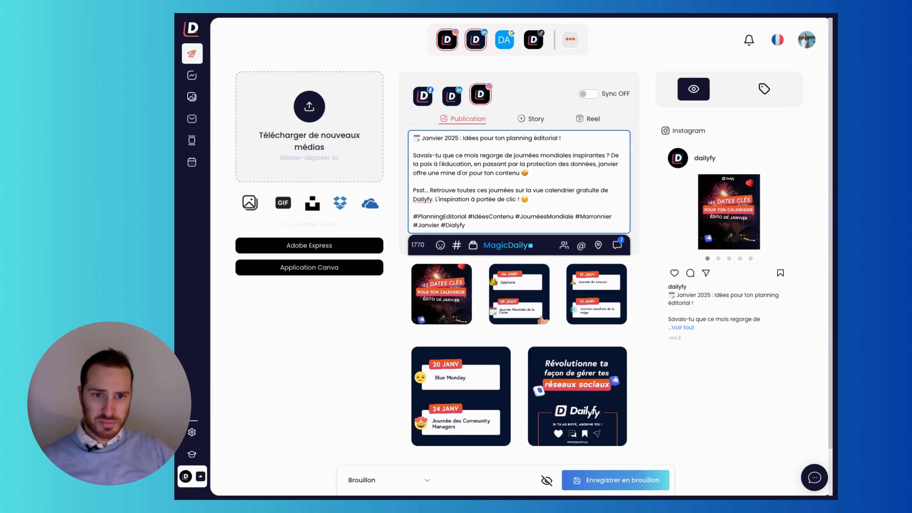
text(i)
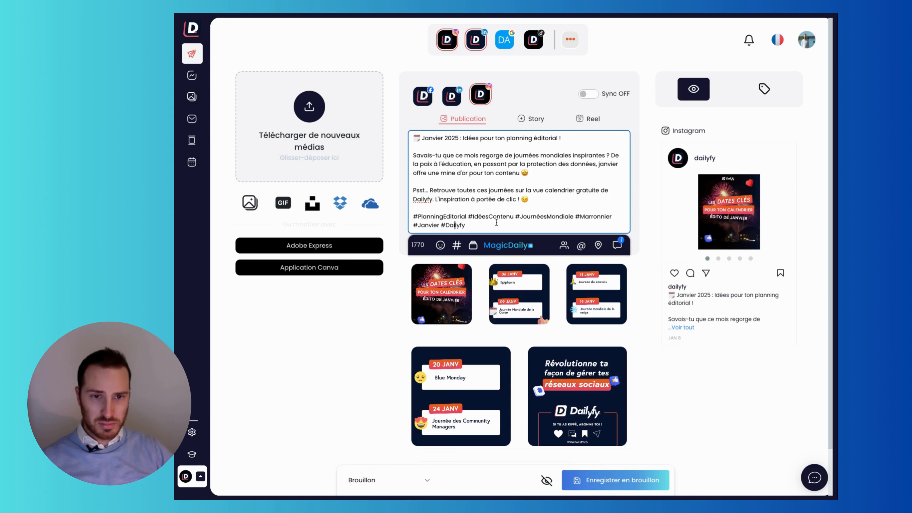
Compare the captions of the LinkedIn and Facebook versions with the Instagram one, ending on the Instagram version
click(453, 101)
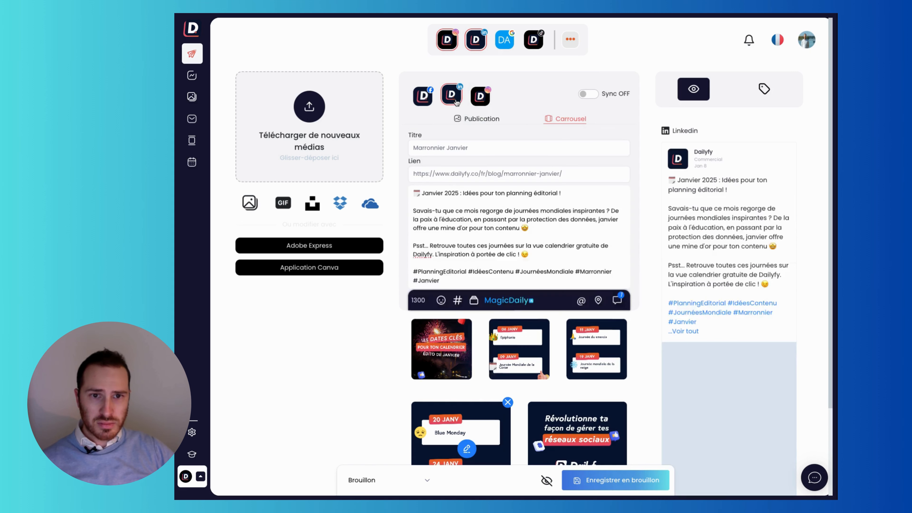
click(423, 96)
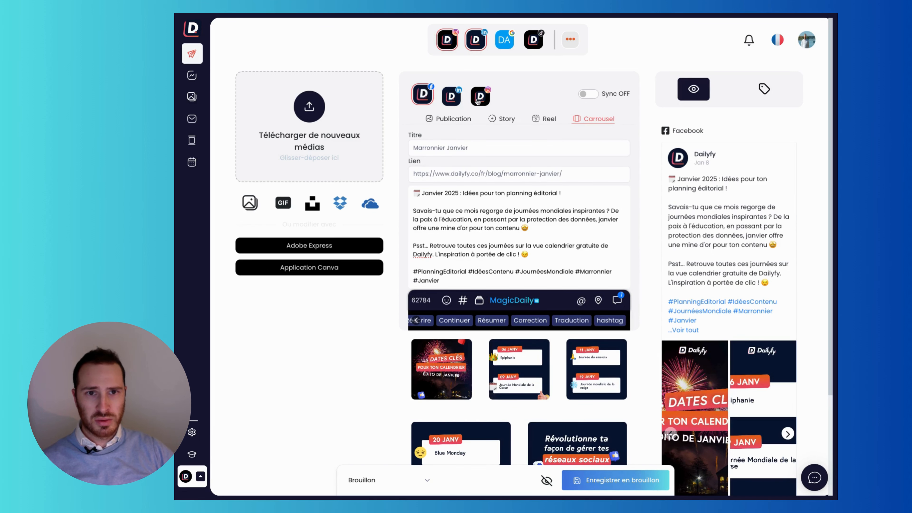
click(463, 280)
click(482, 99)
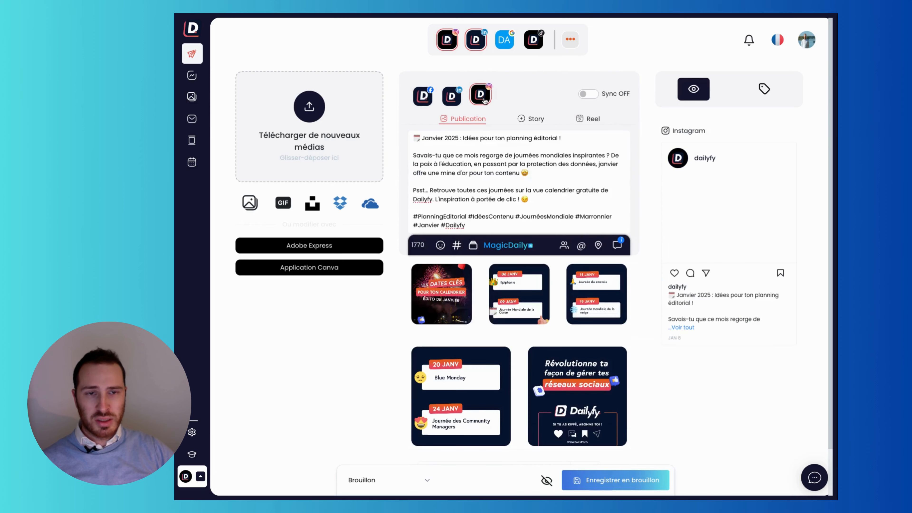
Set the post's publication date to 10/01/2025 and its time to 20:10
scroll(525, 219, down, 2)
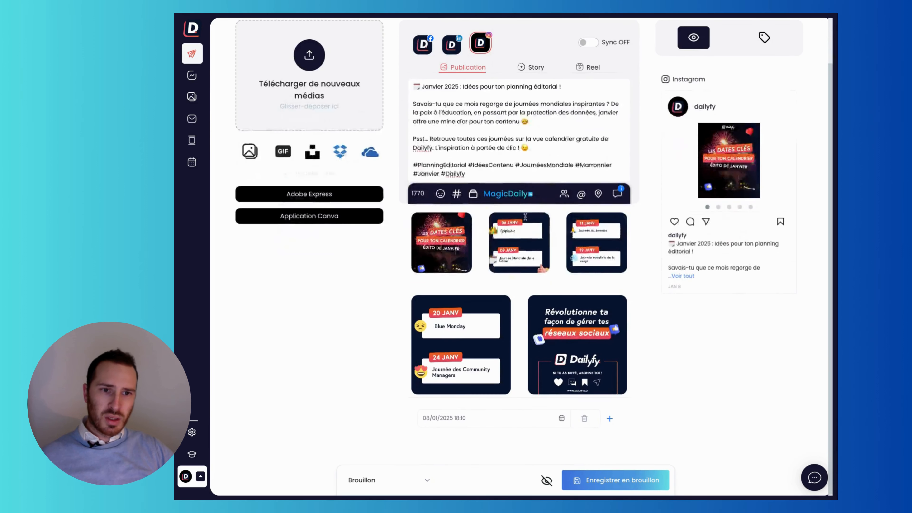
click(444, 418)
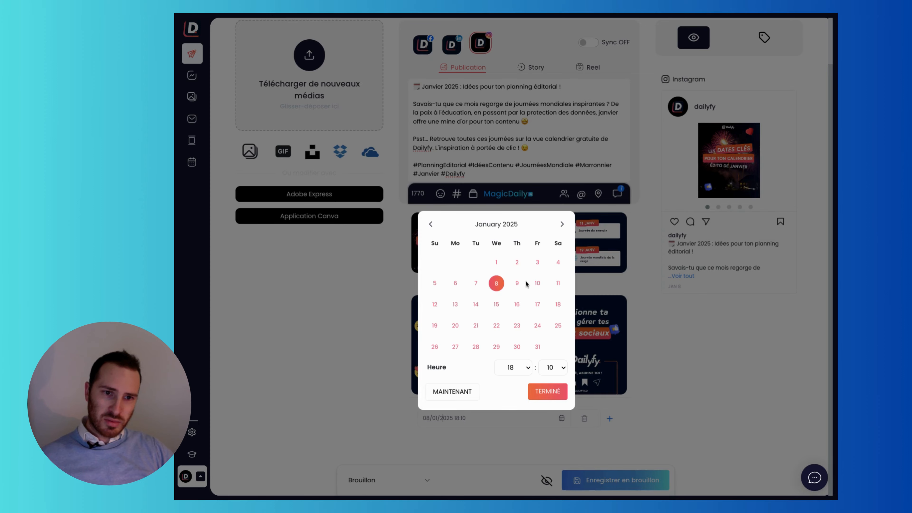
click(538, 283)
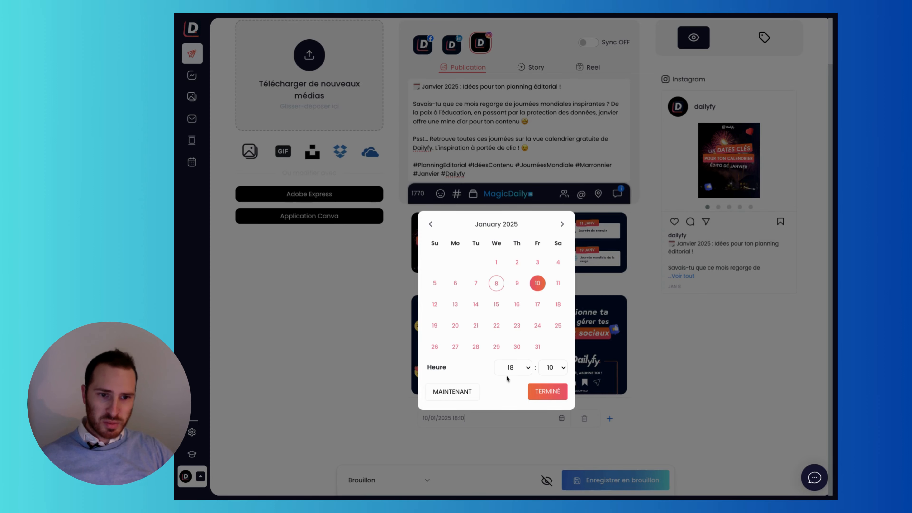
click(516, 366)
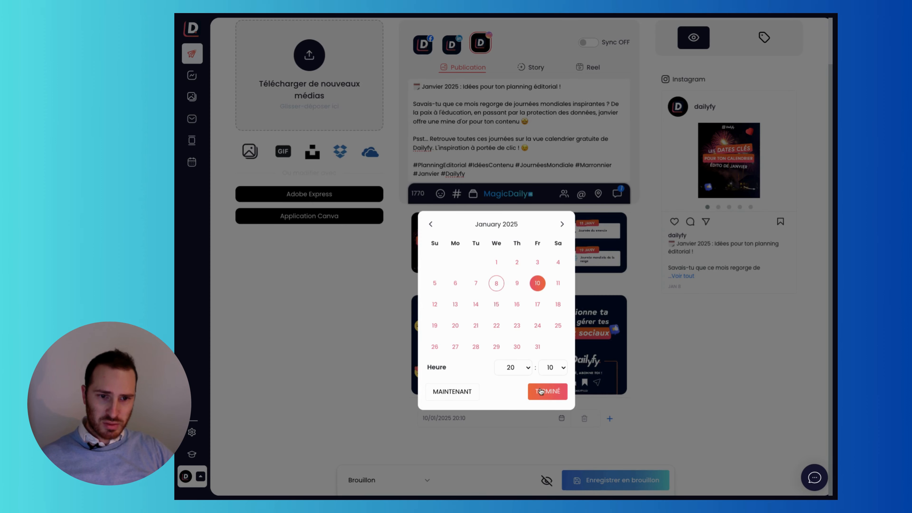
click(552, 392)
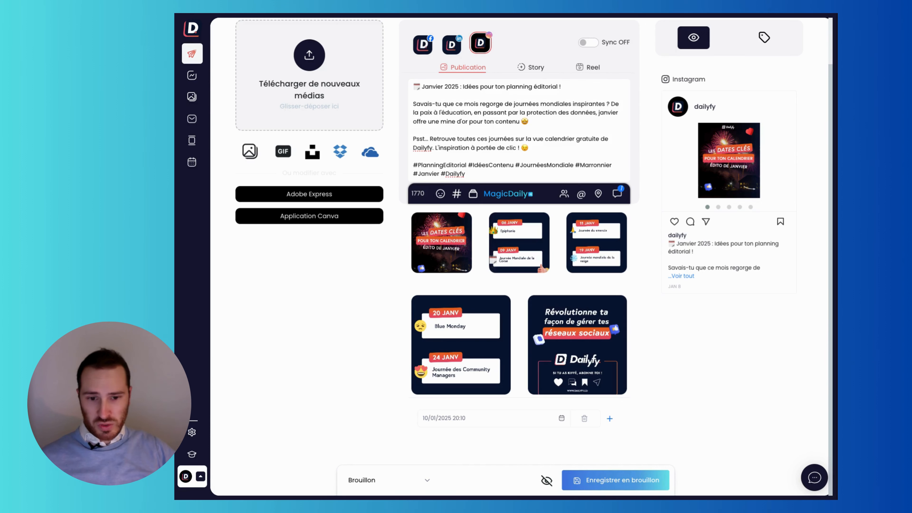
Change the post's publishing mode from draft to Programmation and schedule the post
click(415, 486)
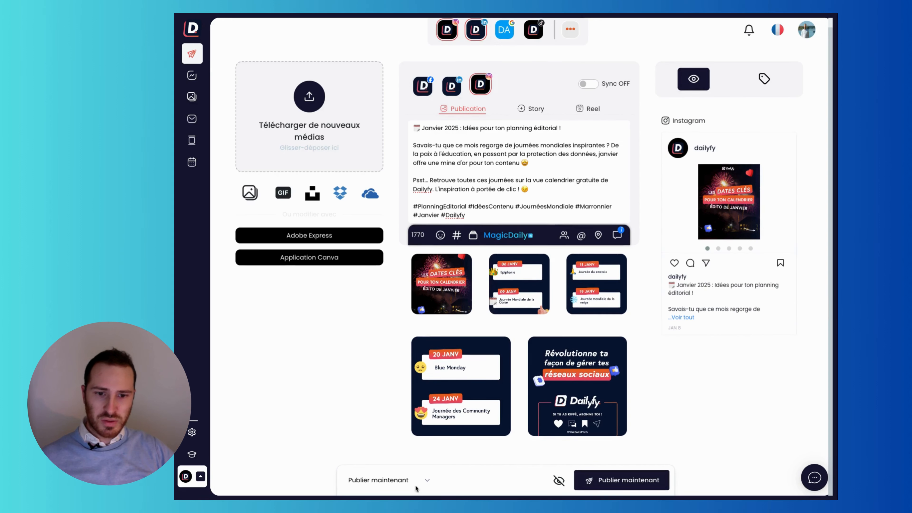
click(402, 486)
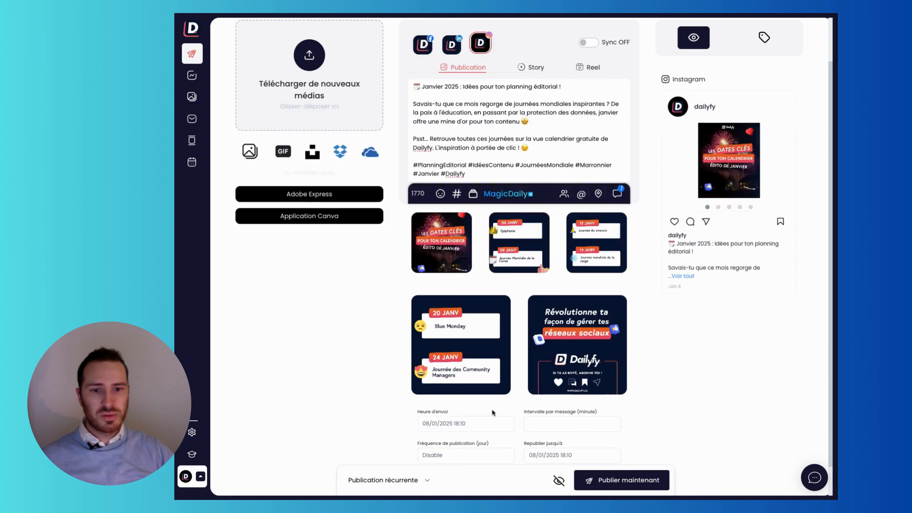
click(423, 482)
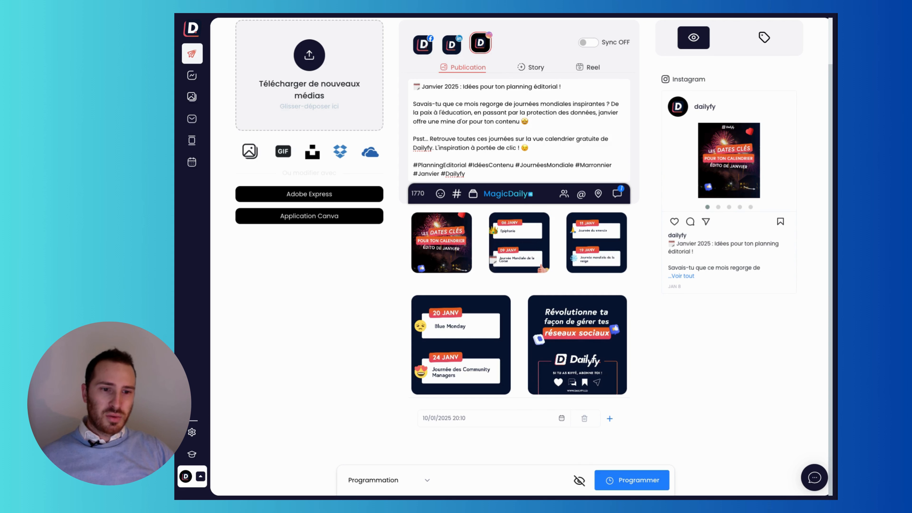
click(580, 481)
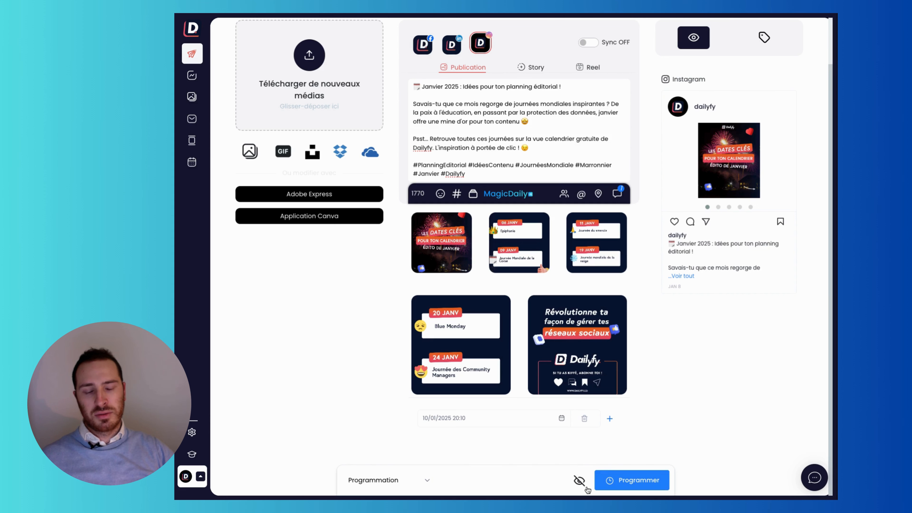
scroll(652, 422, up, 2)
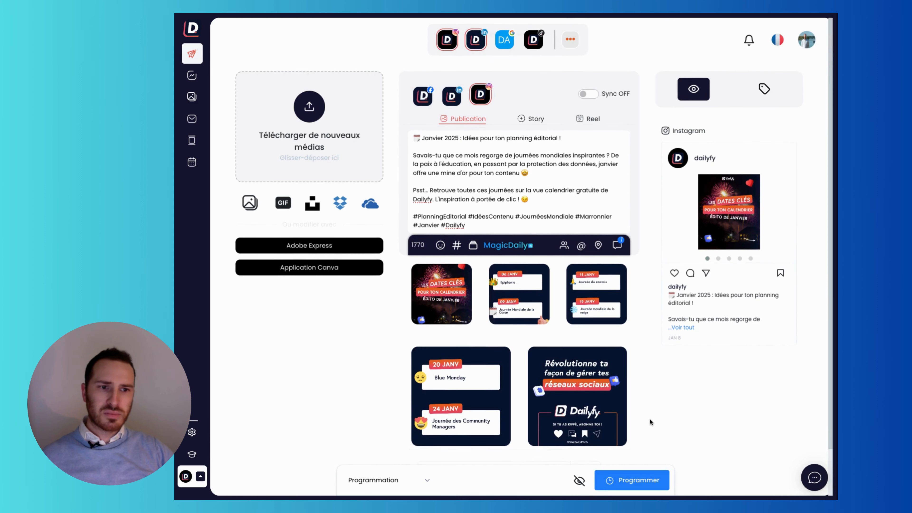
click(647, 487)
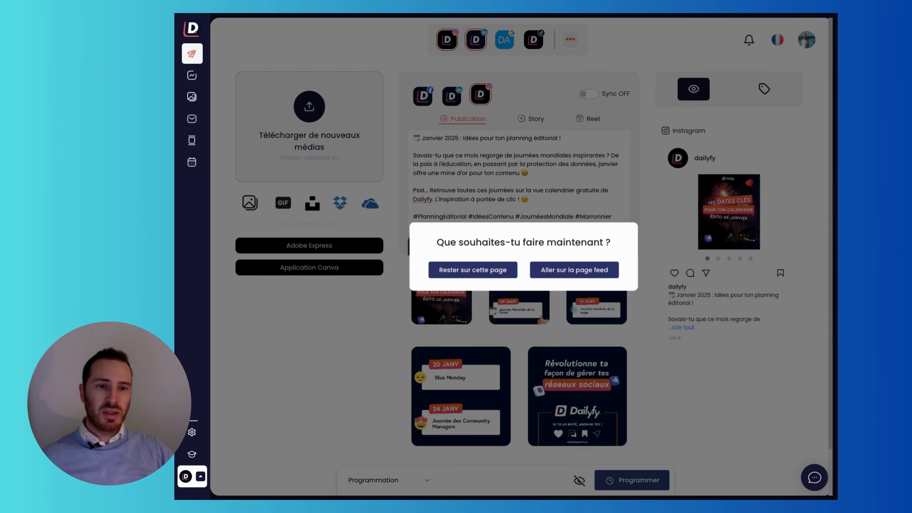
Go to the feed page and examine the scheduled January post and its time remaining before publication
click(576, 270)
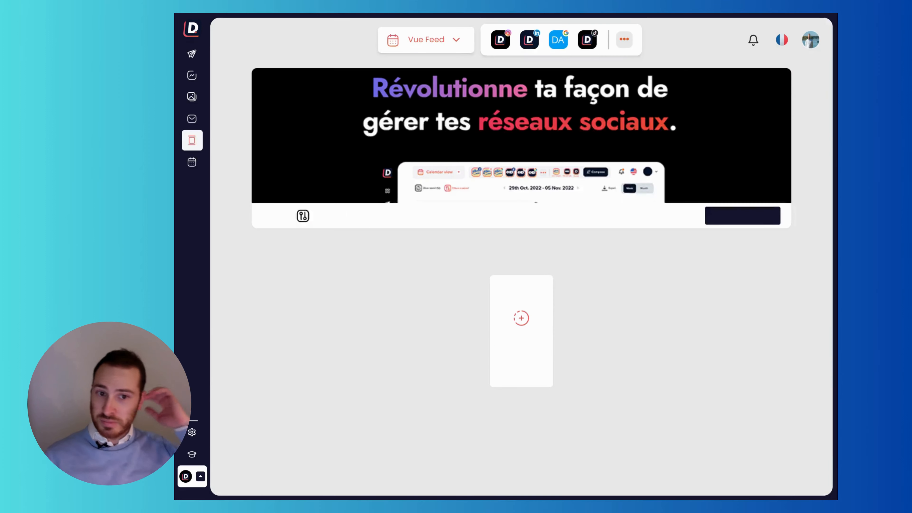
scroll(538, 269, down, 10)
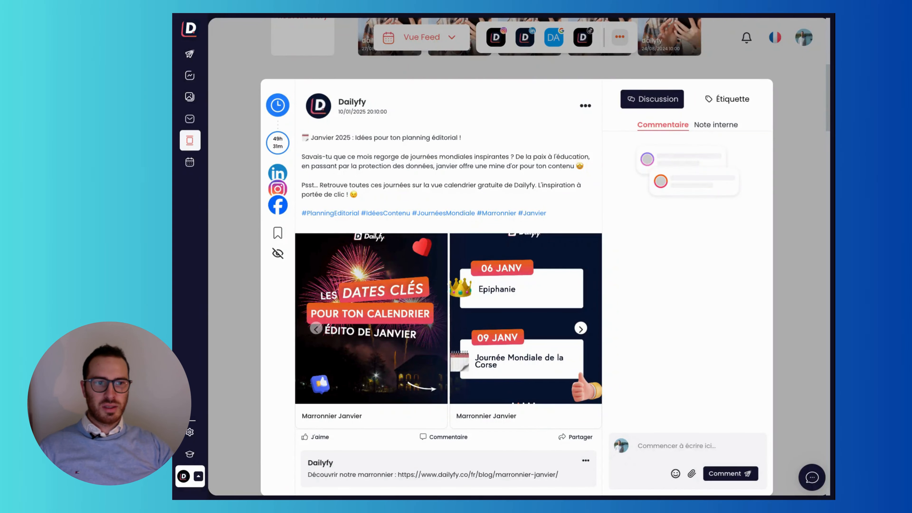
scroll(336, 296, down, 1)
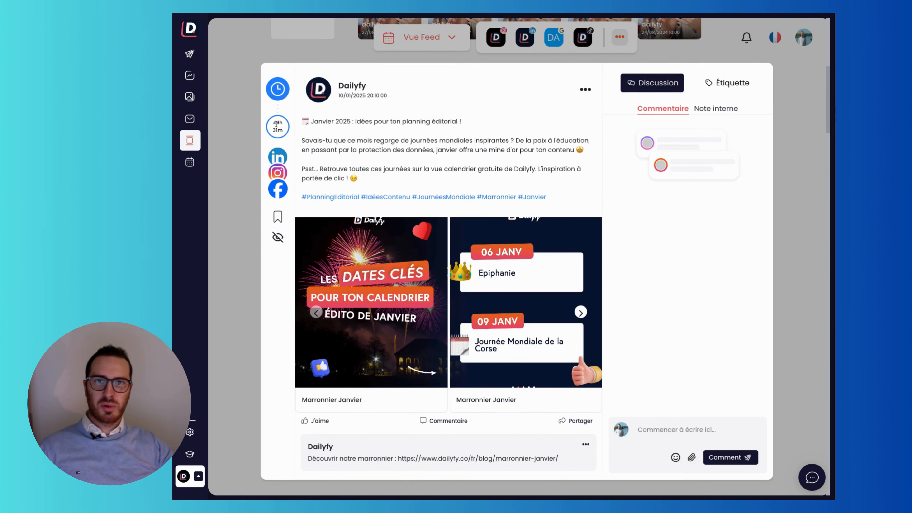
drag(274, 125, 284, 134)
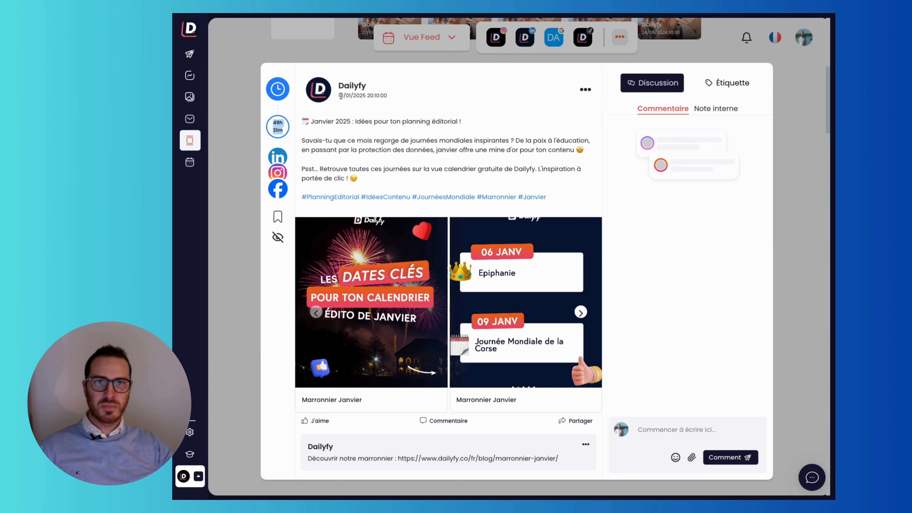
View the LinkedIn, Instagram and Facebook versions of the scheduled post in the feed
click(281, 161)
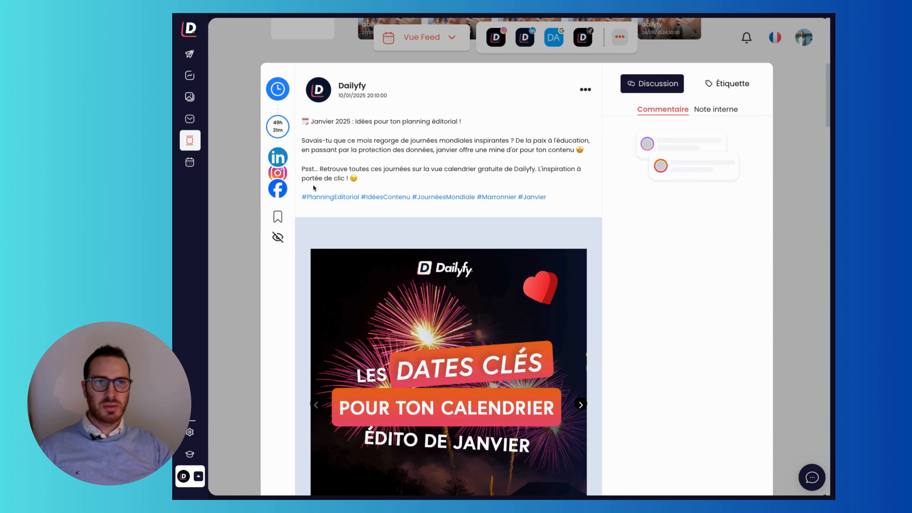
click(277, 197)
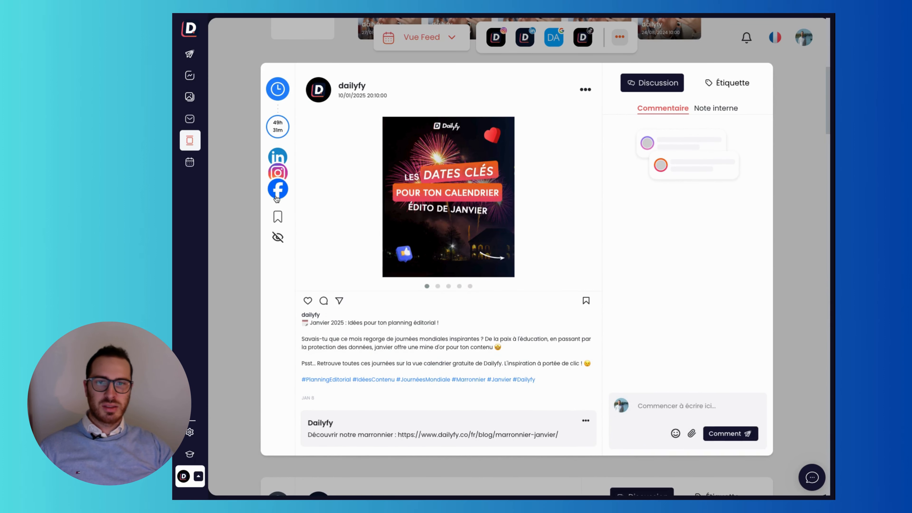
click(277, 196)
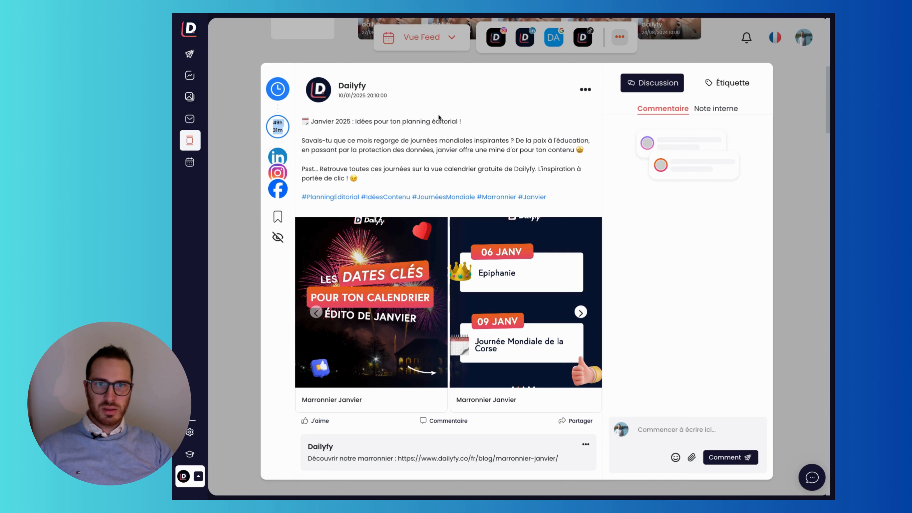
Examine the scheduled post's comment area, internal notes, labels and available post actions without changing anything
click(649, 428)
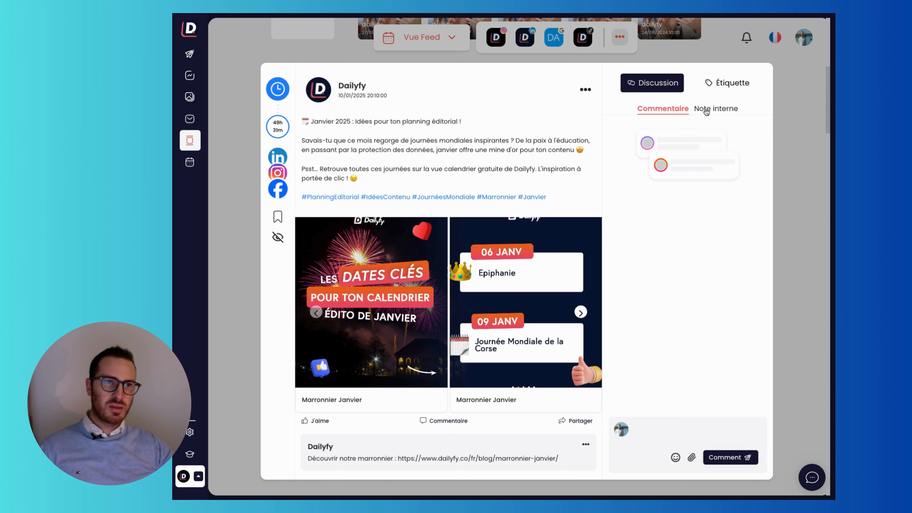
click(705, 109)
click(657, 113)
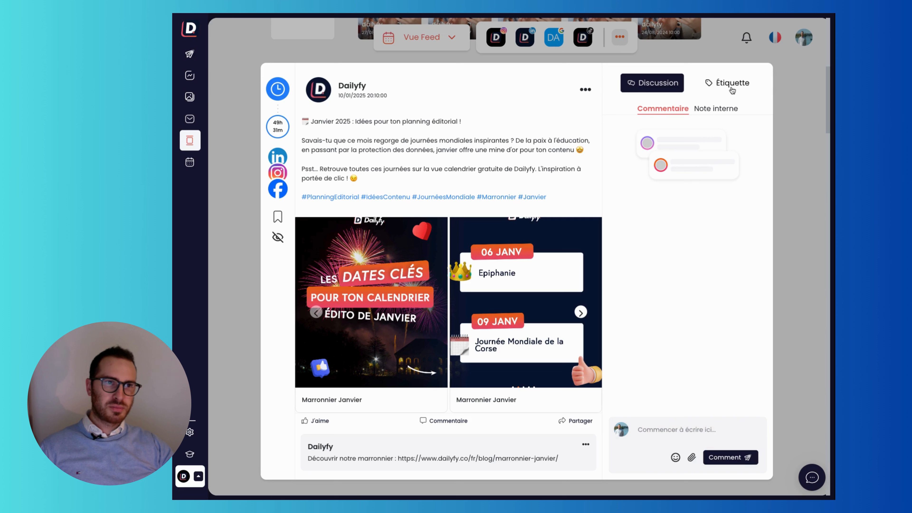
click(732, 89)
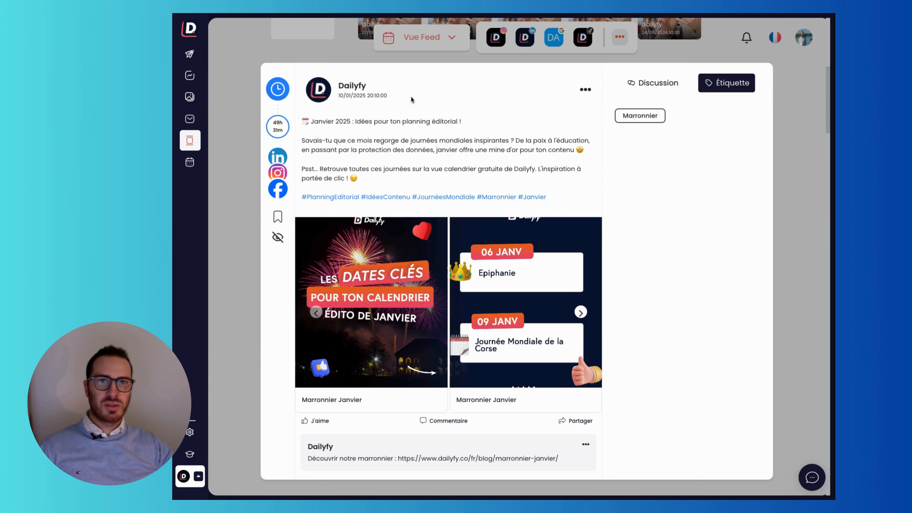
click(586, 90)
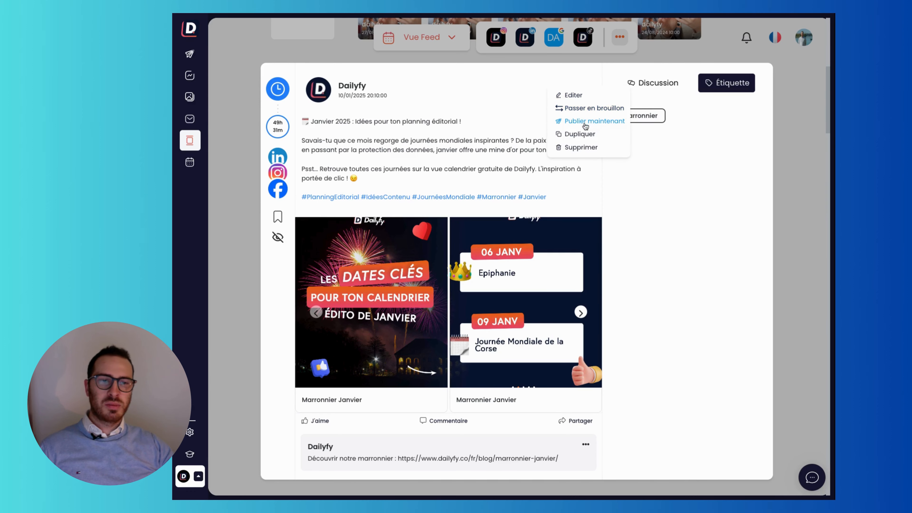
click(586, 164)
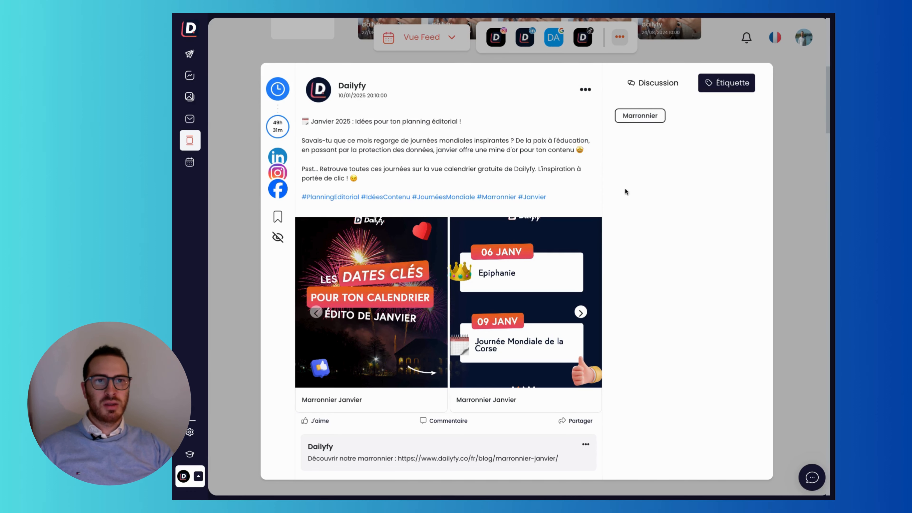